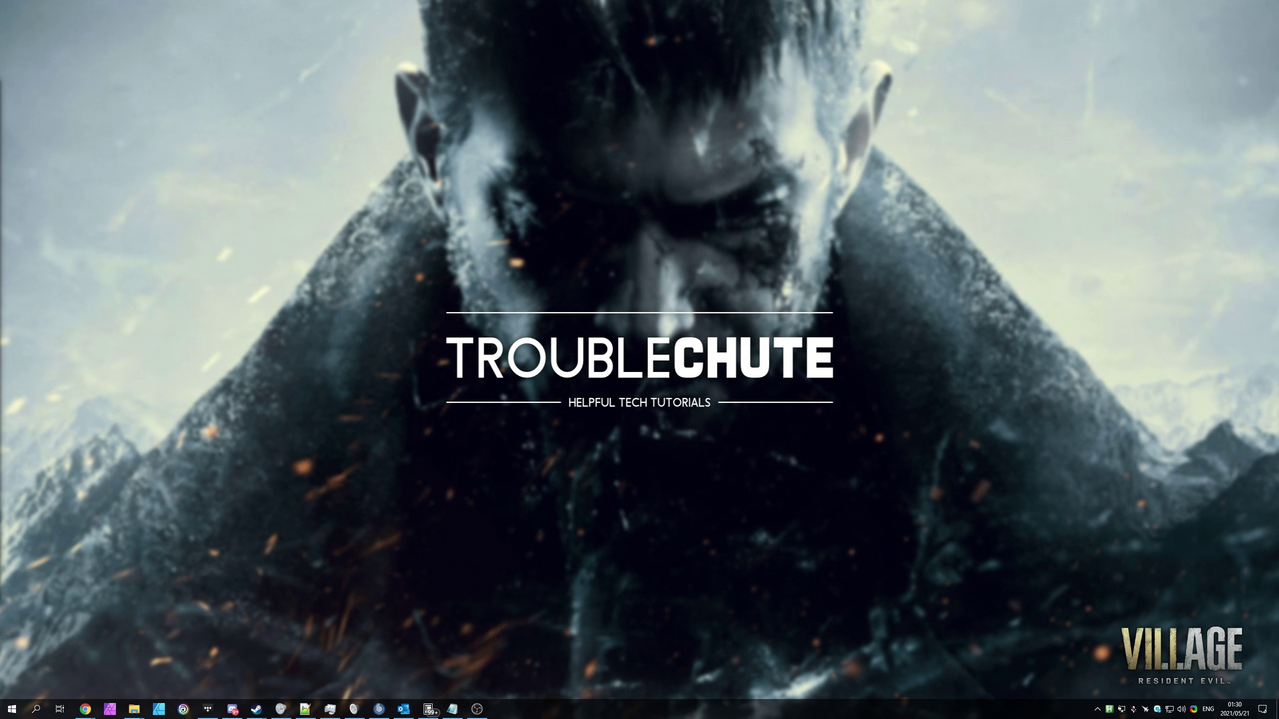
Open Resident Evil Village's install folder from Steam via Manage > Browse local files
click(256, 709)
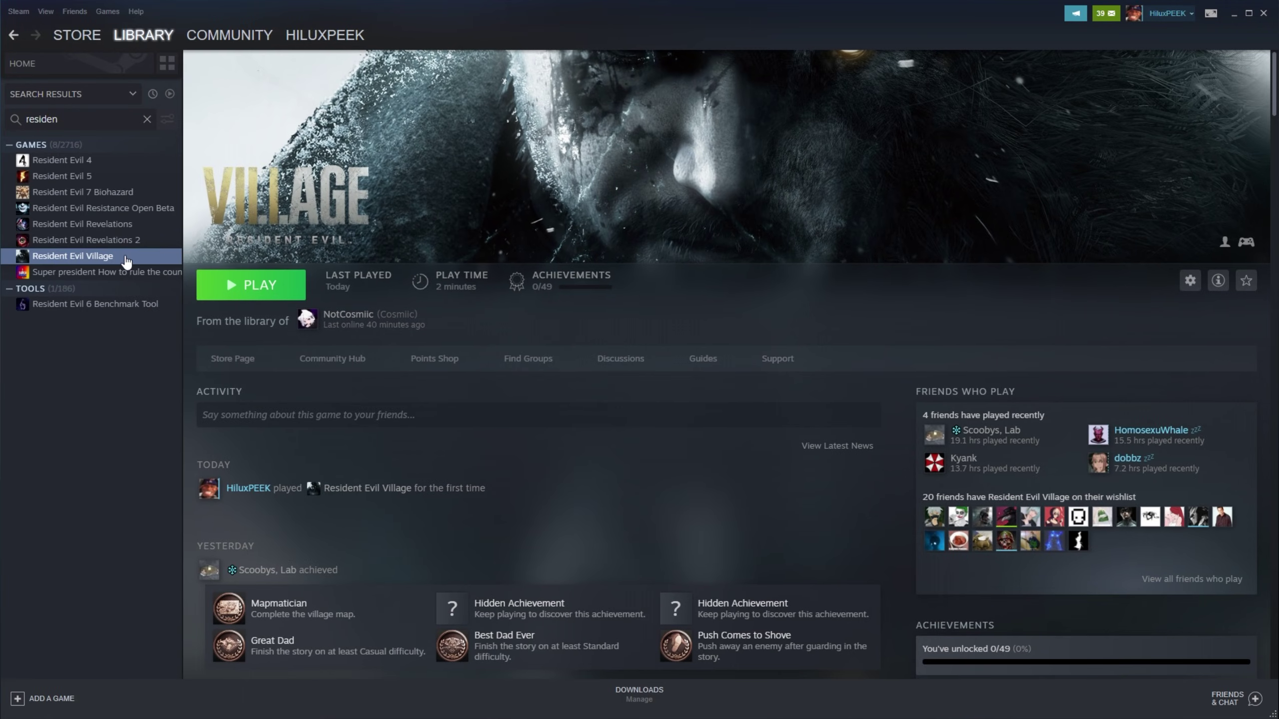
right_click(125, 257)
mouse_move(178, 319)
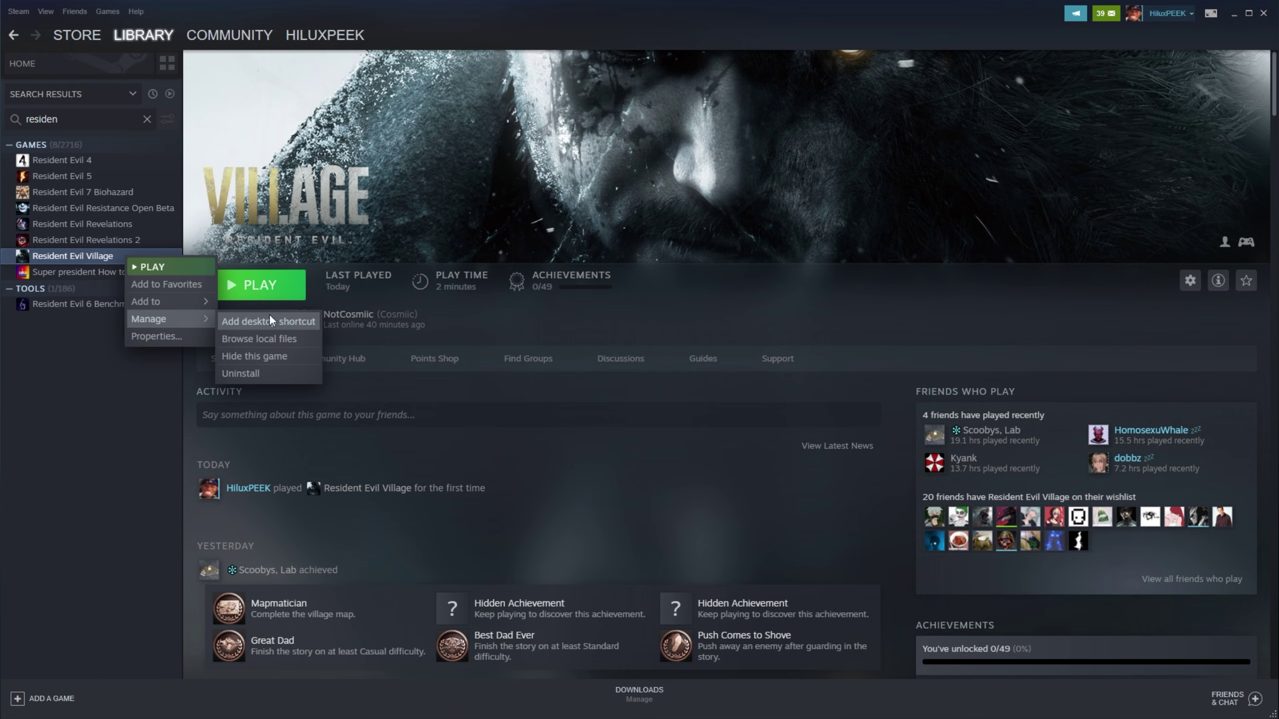
click(297, 336)
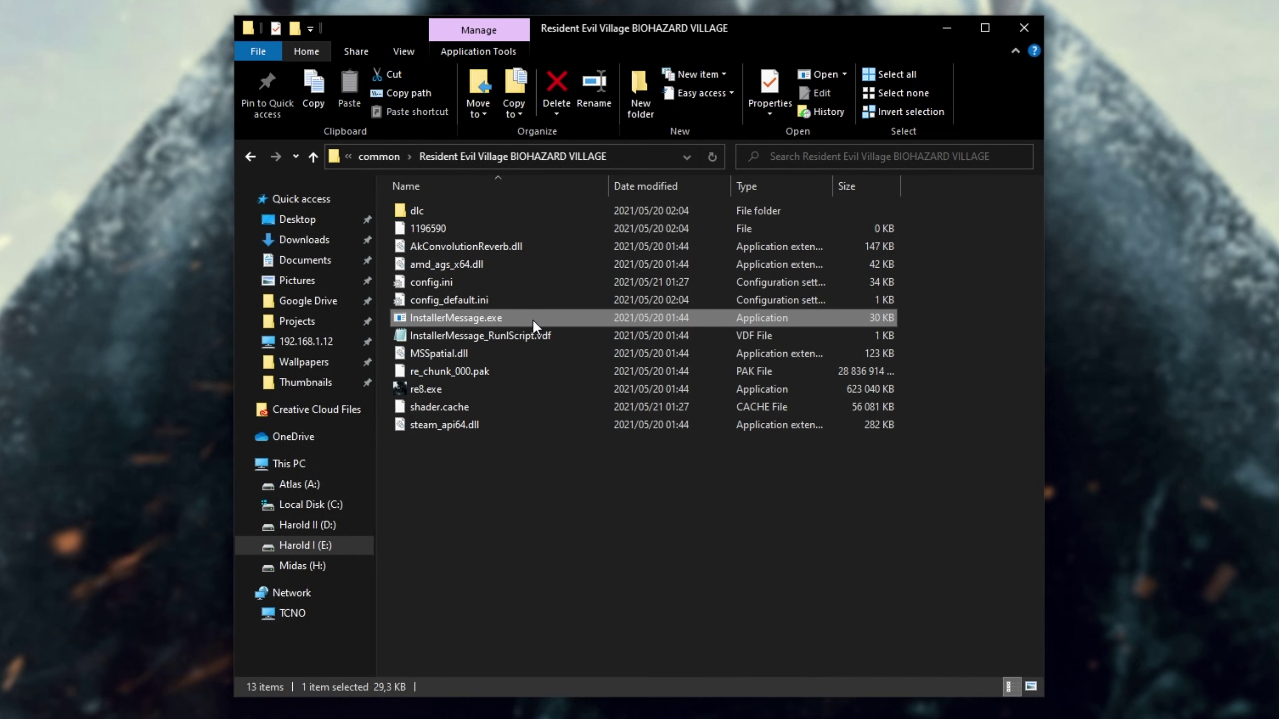
Run InstallerMessage.exe, accept the WMVideo Decoder codec message, and exit it
double_click(474, 318)
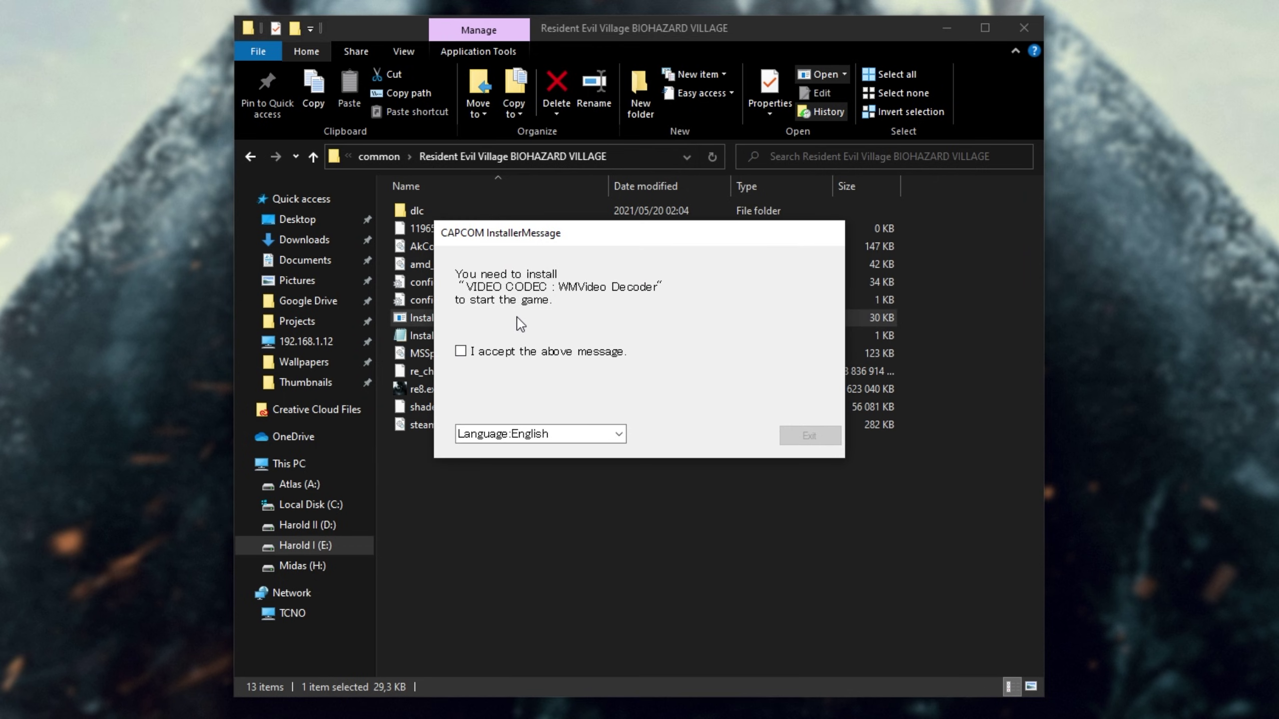
drag(565, 231, 566, 248)
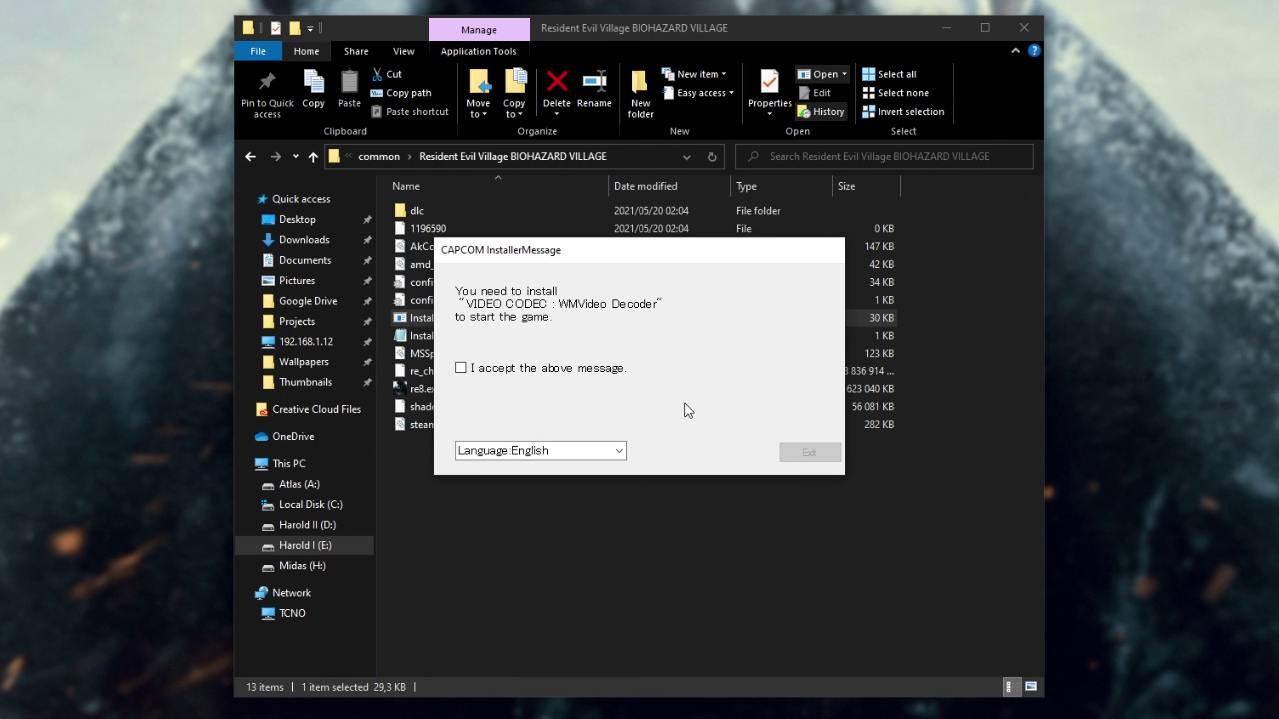
click(581, 367)
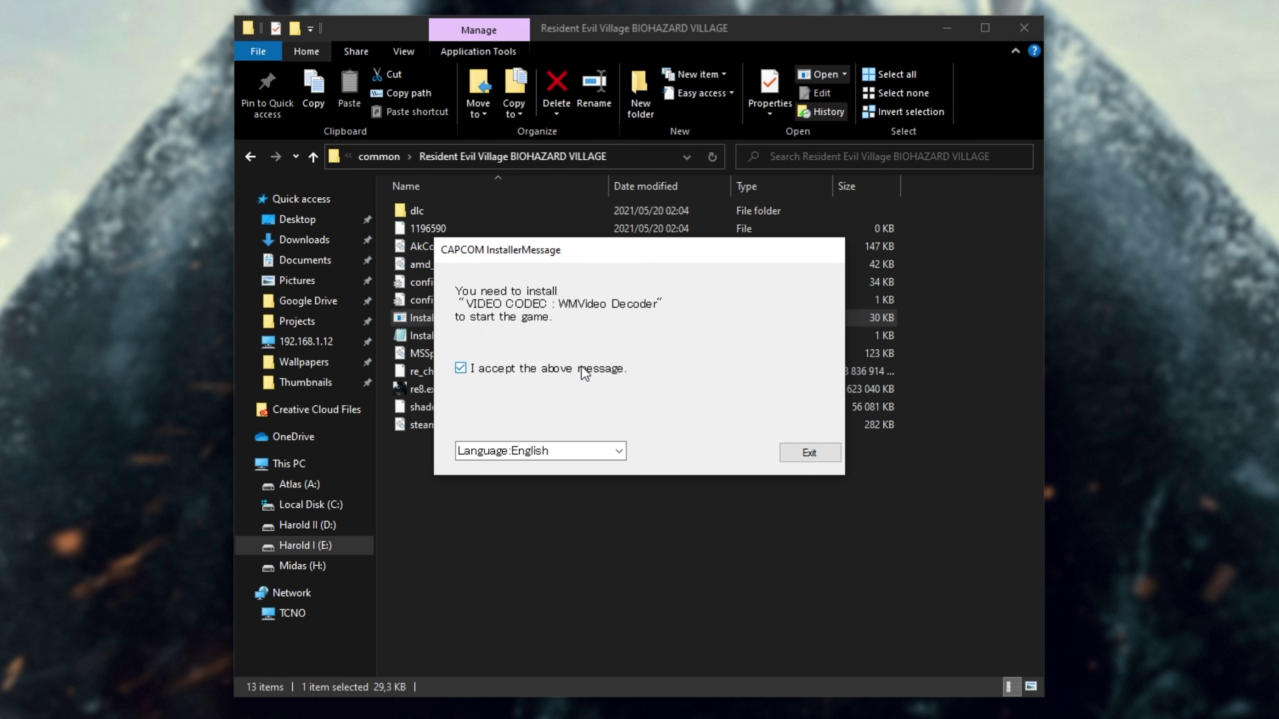
click(809, 453)
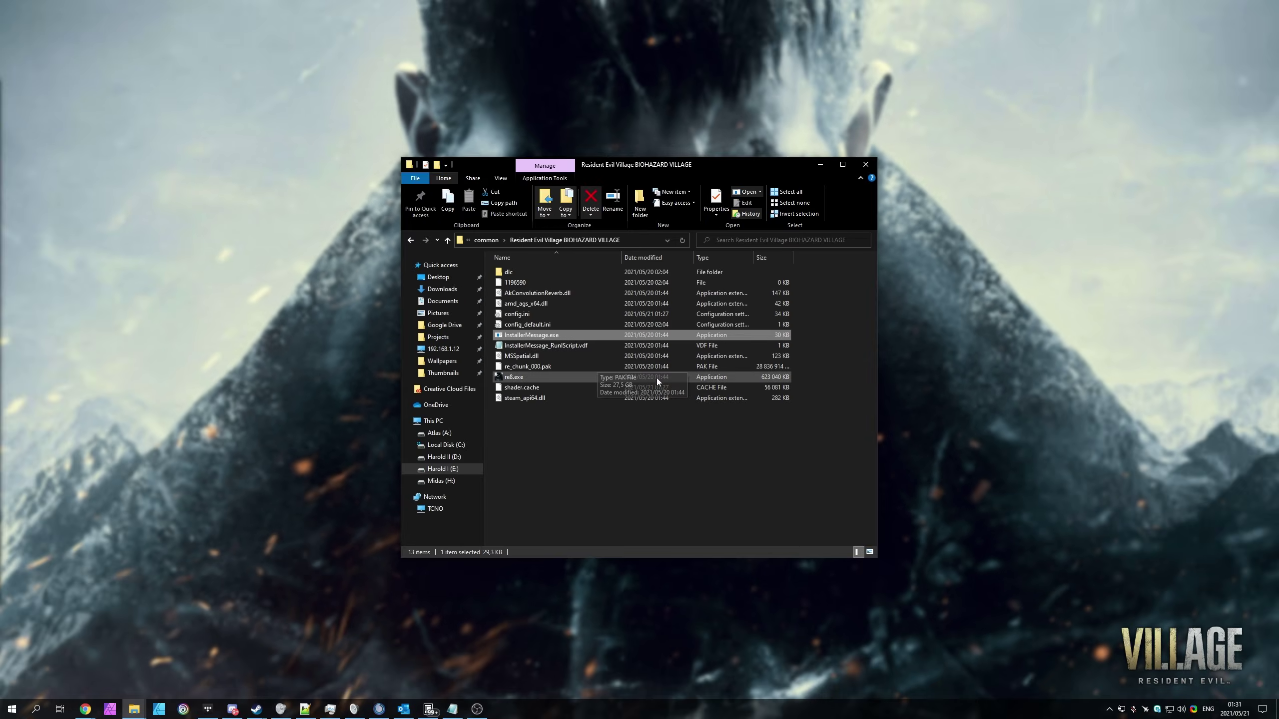
Minimize Steam and the game folder window to leave the desktop showing
key(alt+Tab)
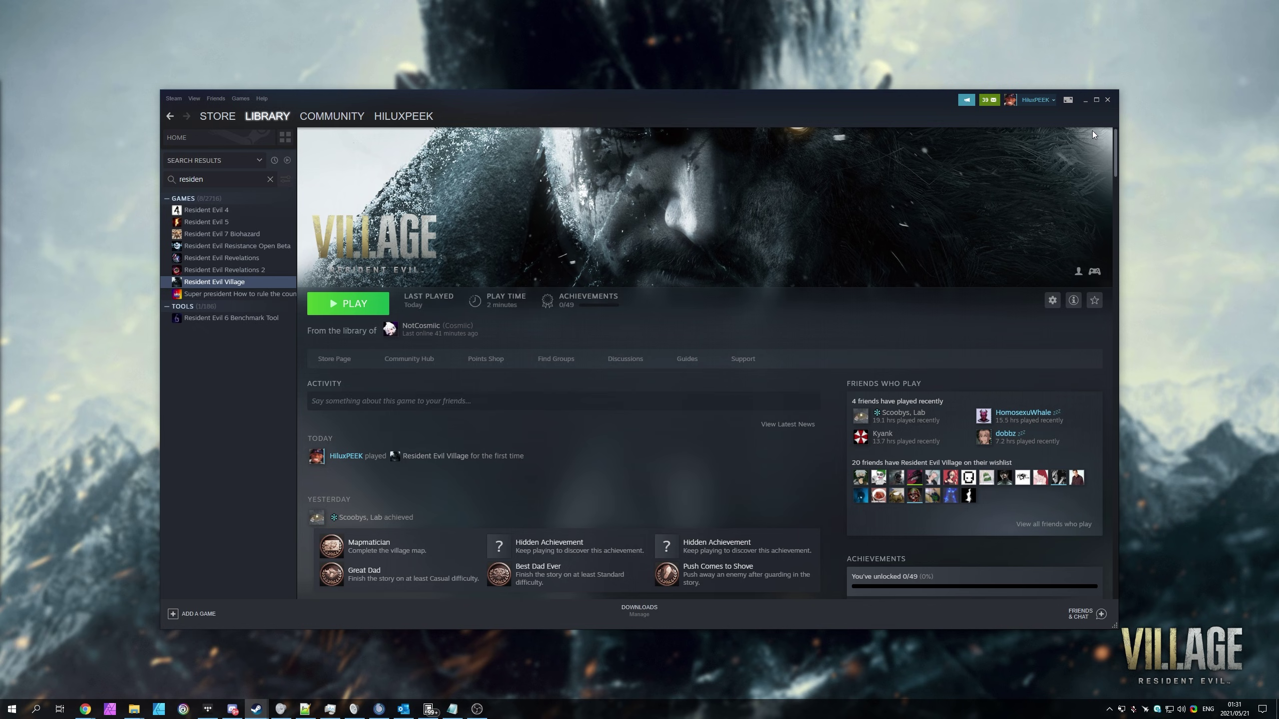
click(1087, 104)
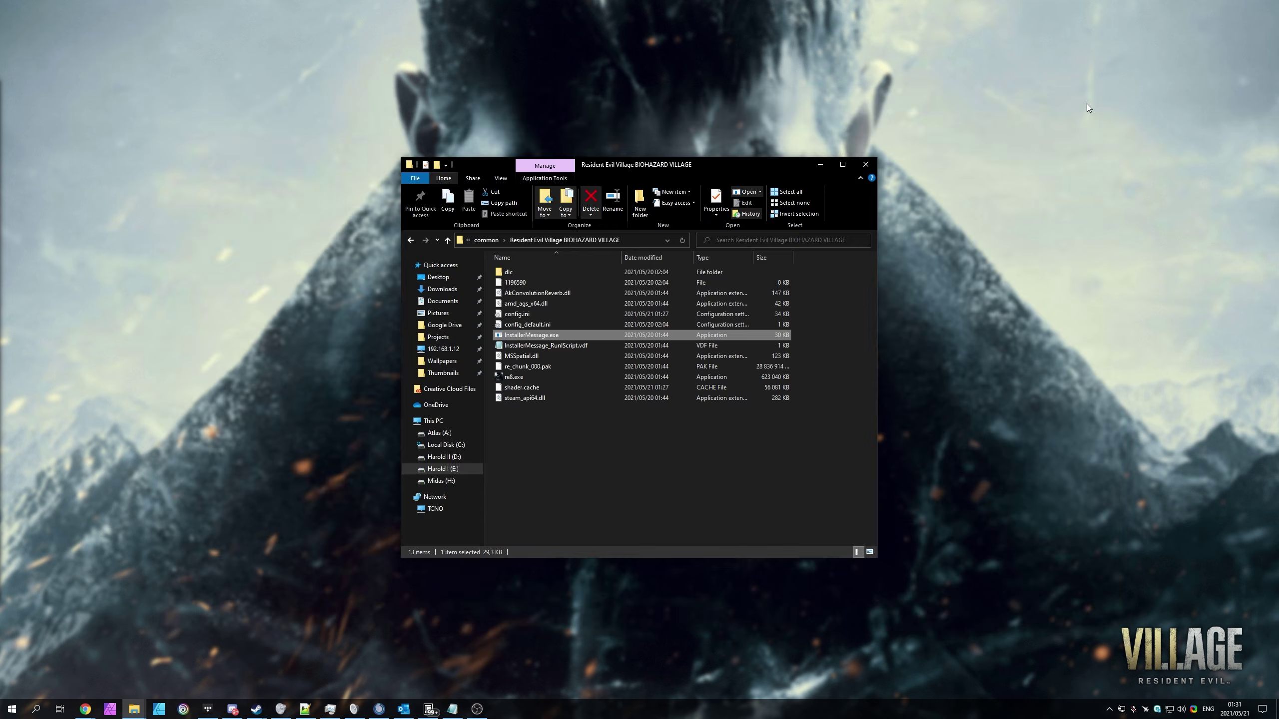
click(820, 164)
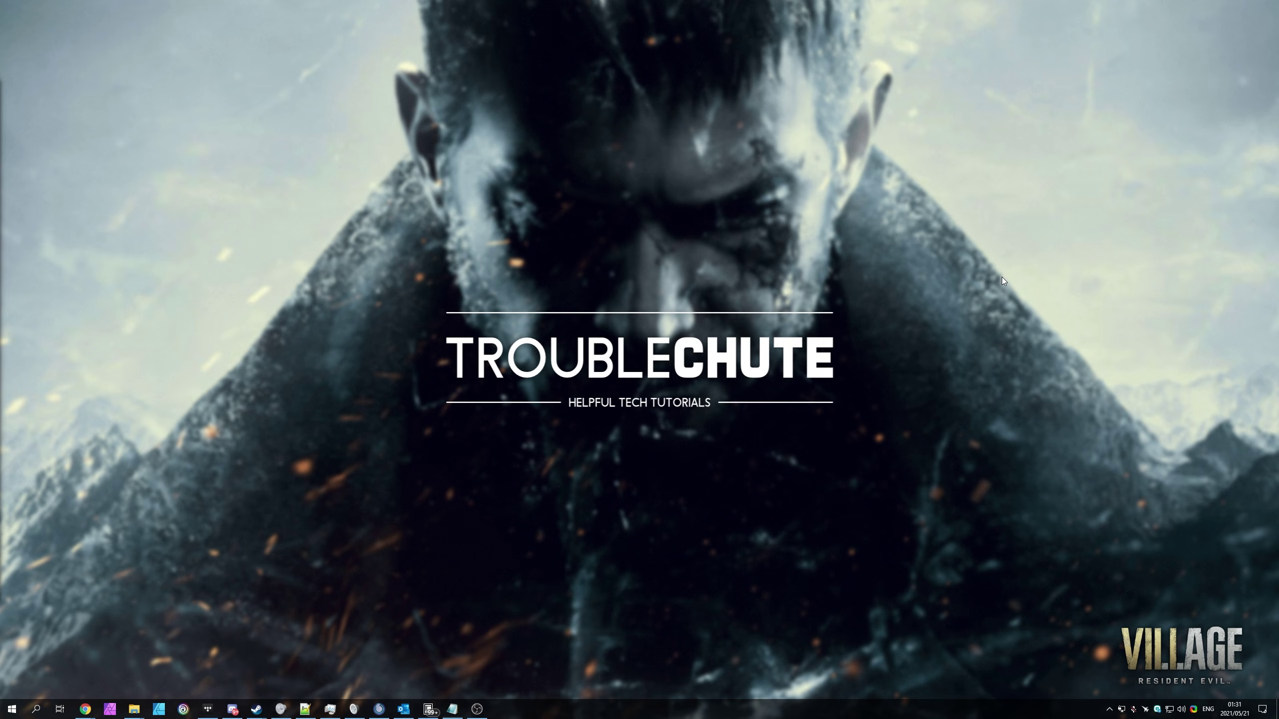
key(super)
text(features)
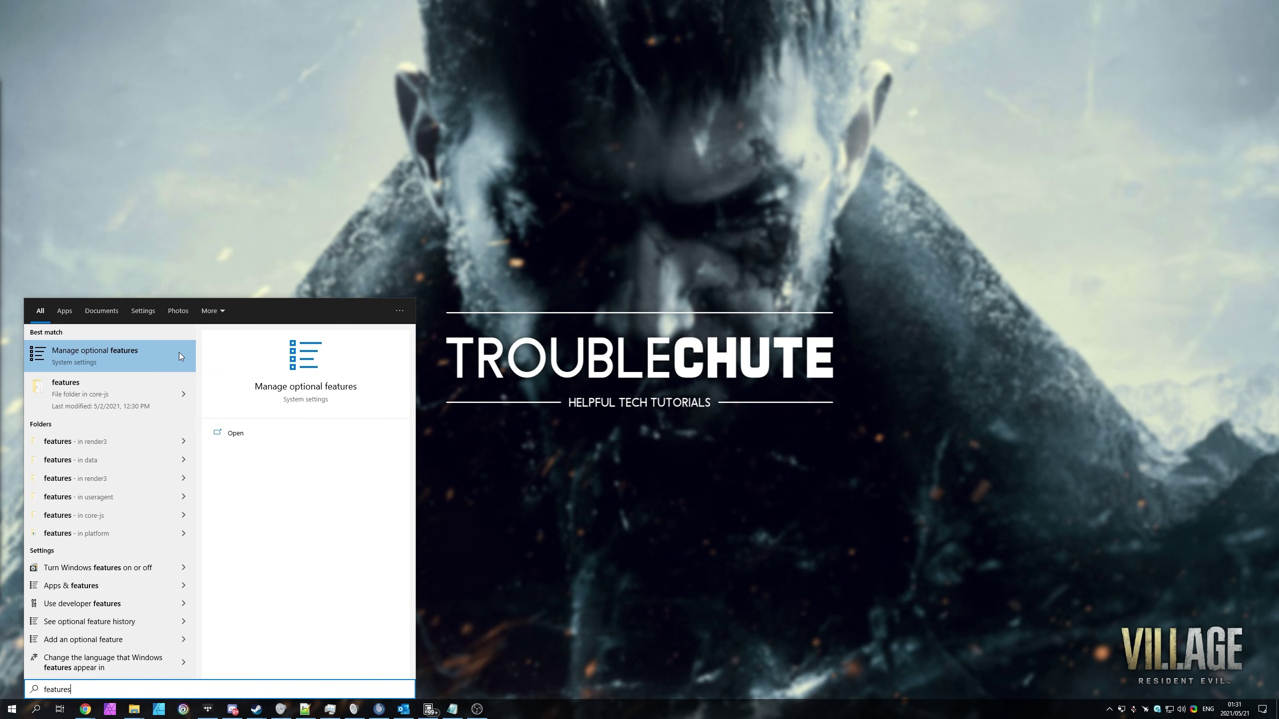
click(179, 355)
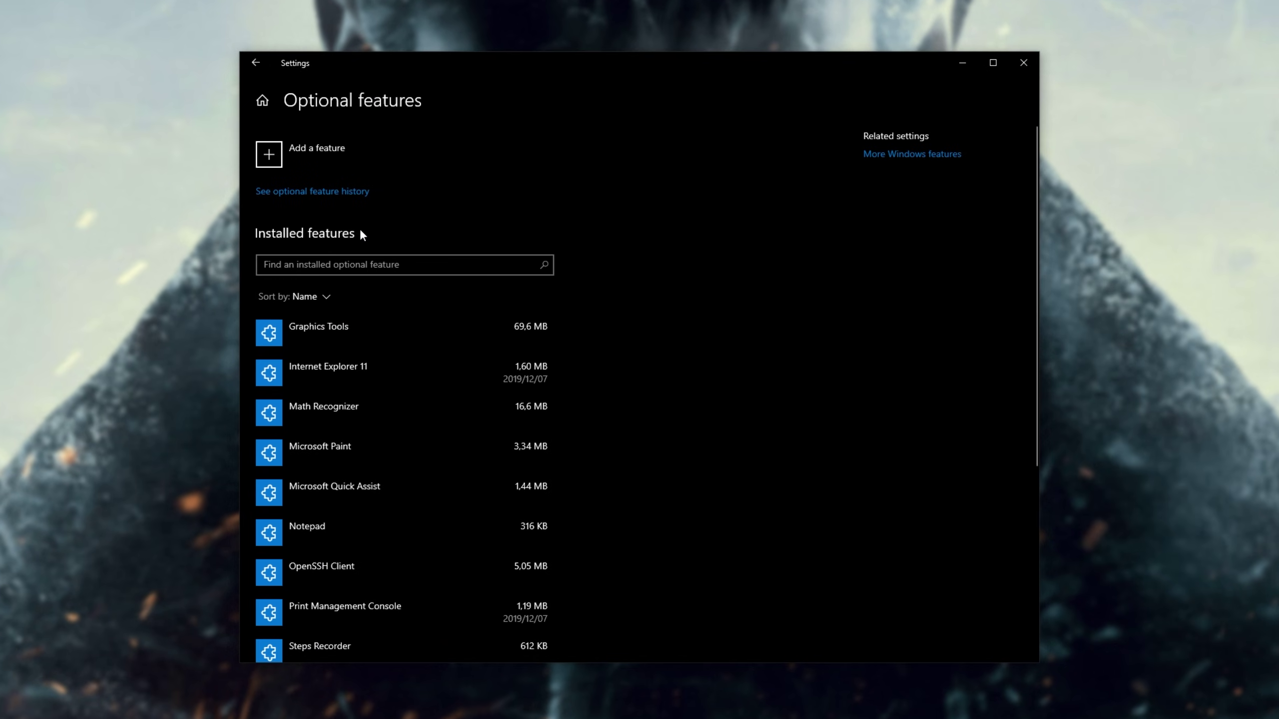
click(275, 152)
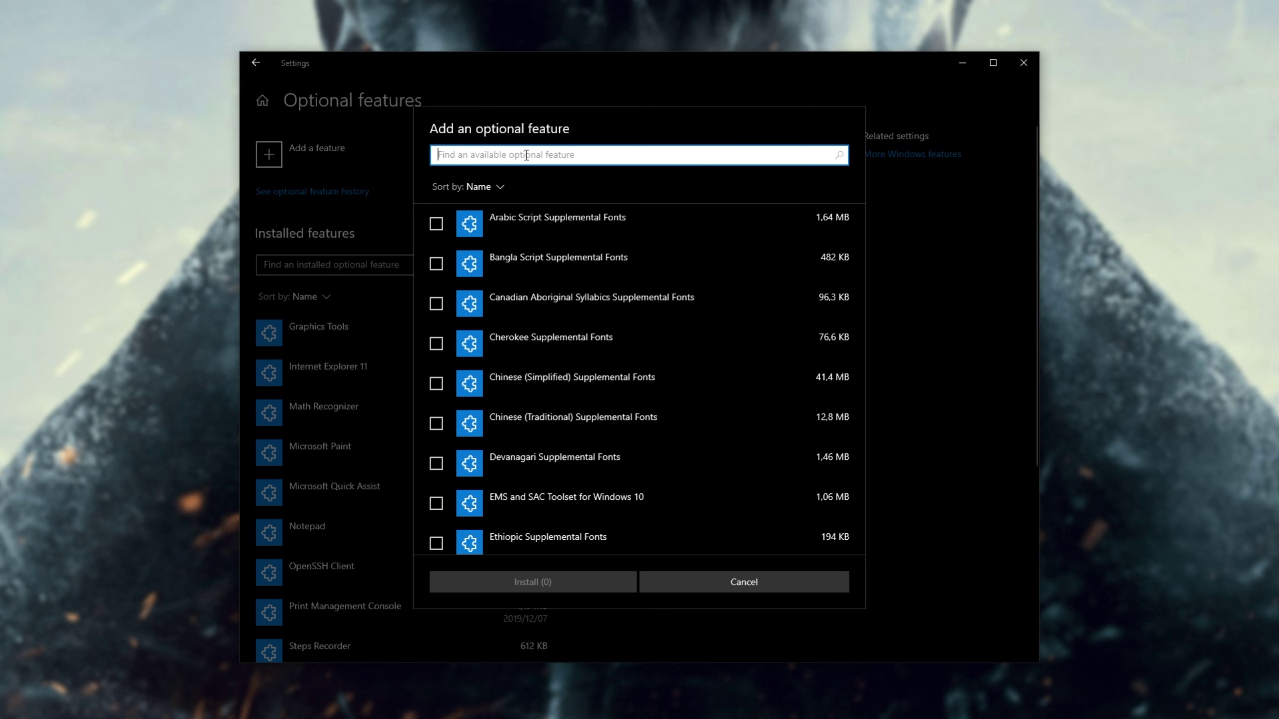
text(windows media player)
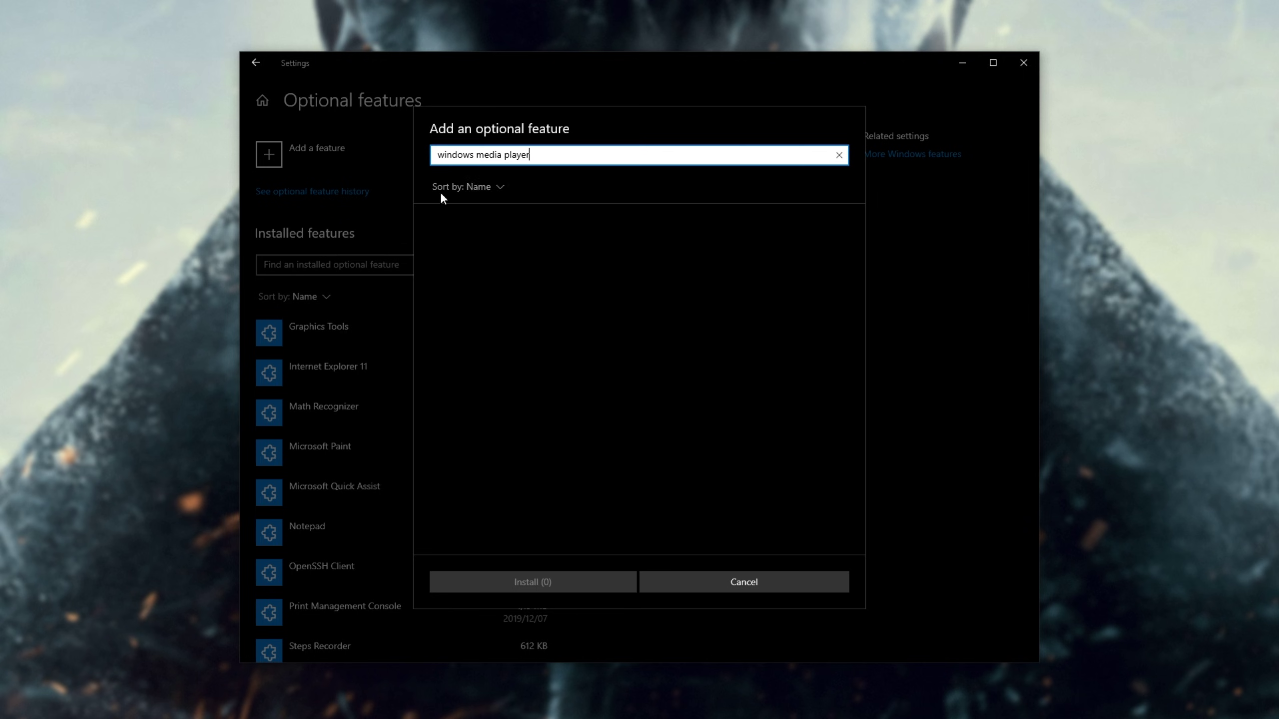
click(789, 574)
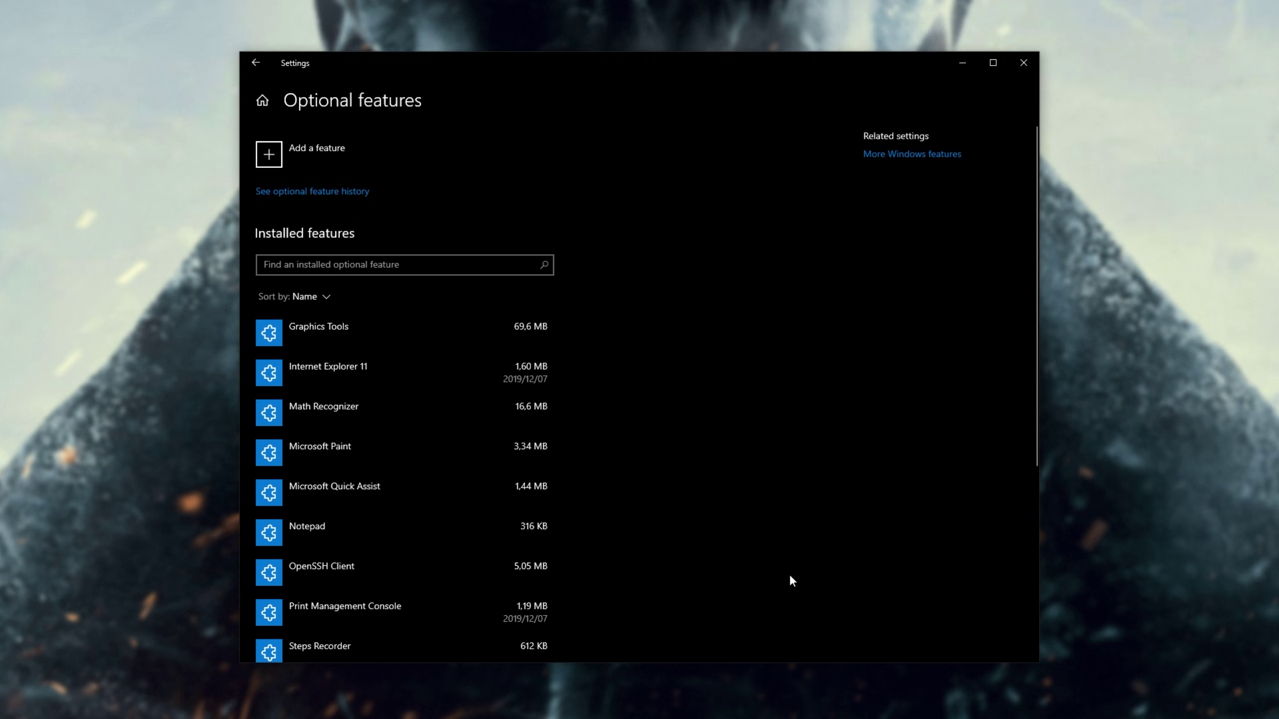
scroll(665, 510, down, 5)
click(402, 475)
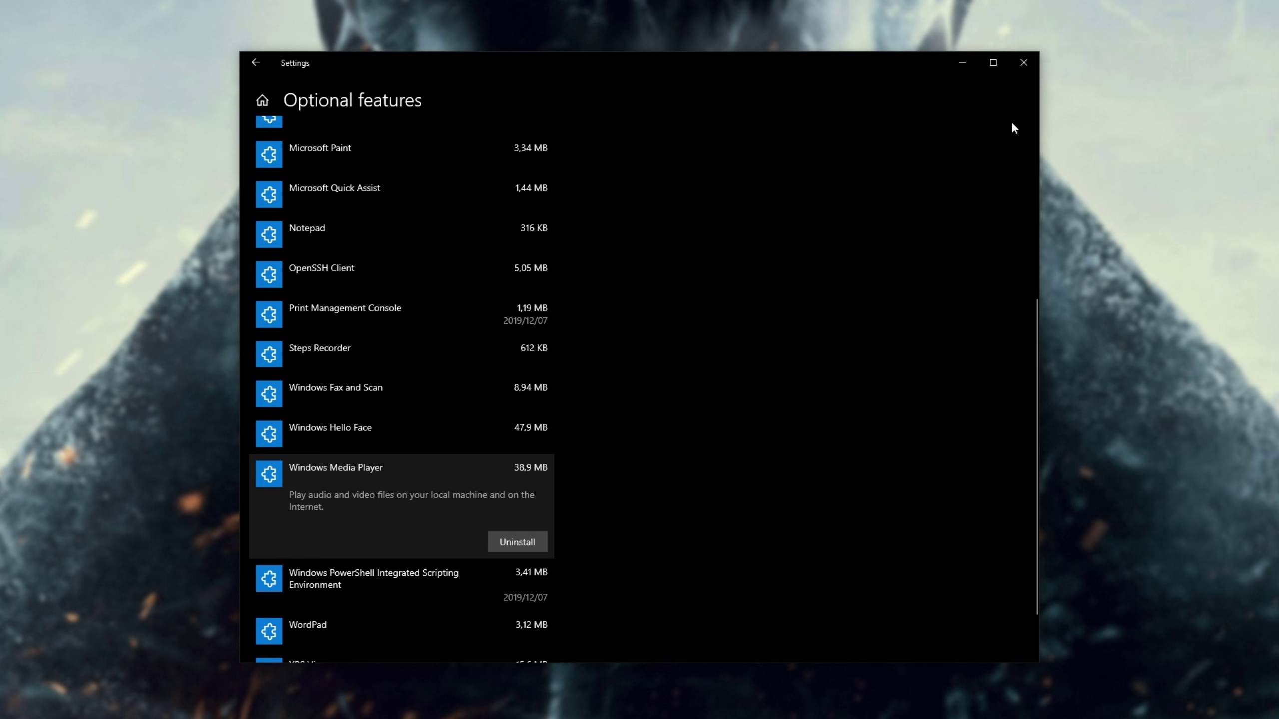
click(1024, 62)
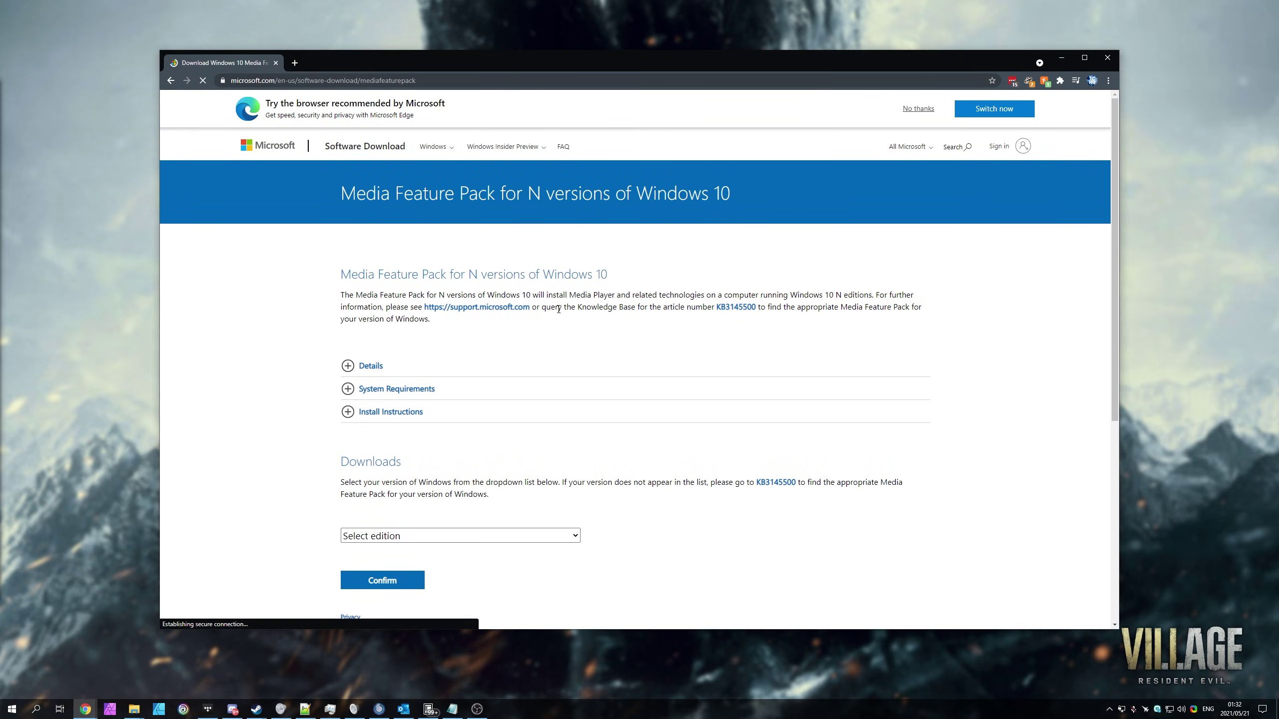
Review the Media Feature Pack download page and its edition list, then open Windows search
drag(341, 193, 690, 203)
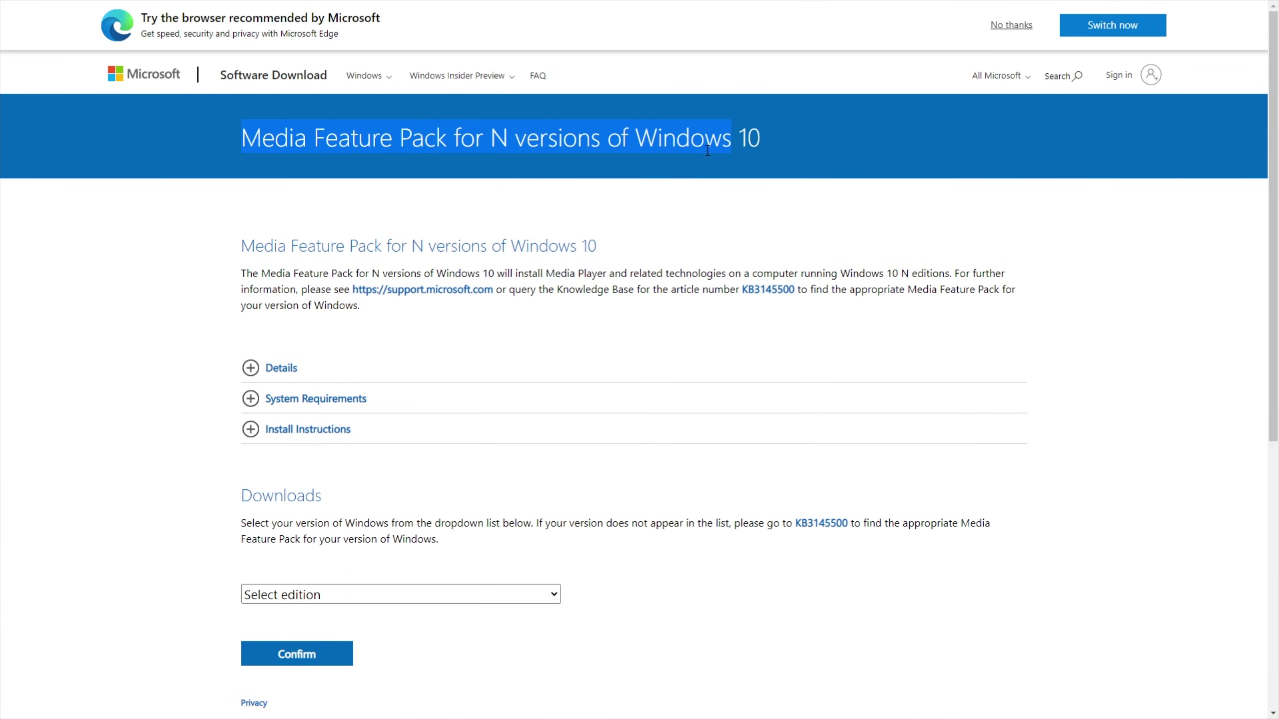
scroll(604, 277, down, 5)
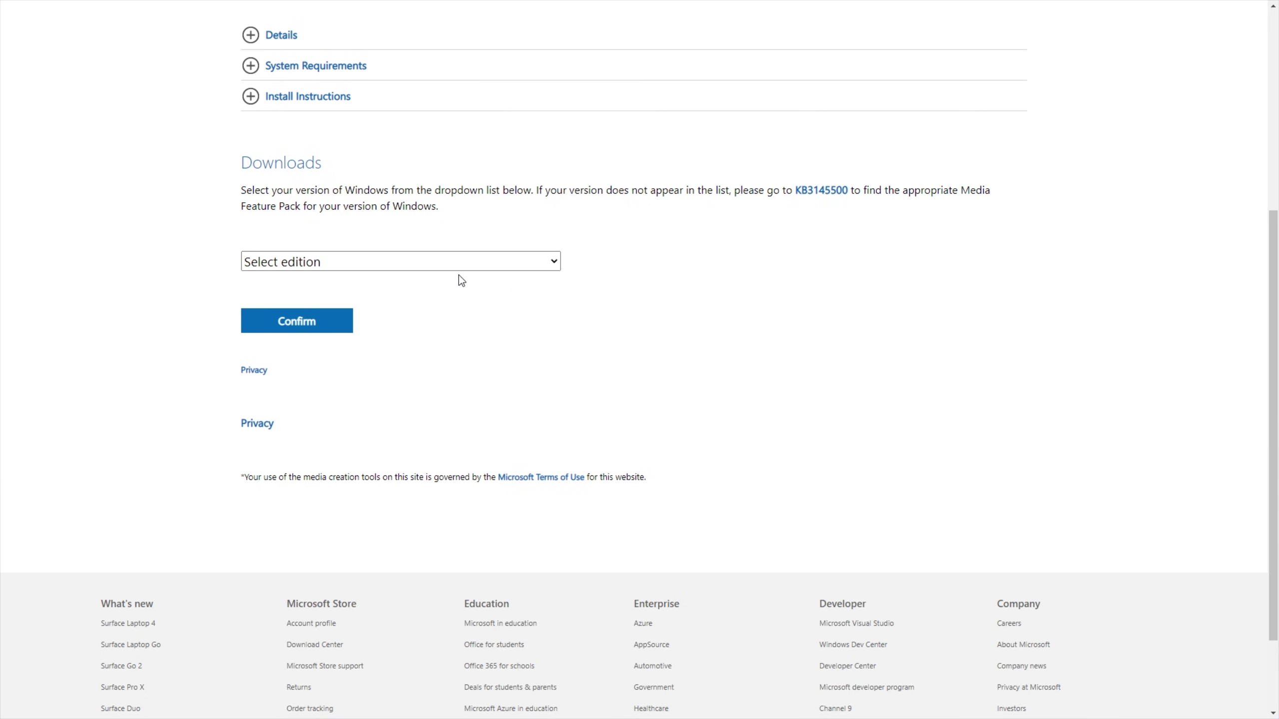
double_click(291, 164)
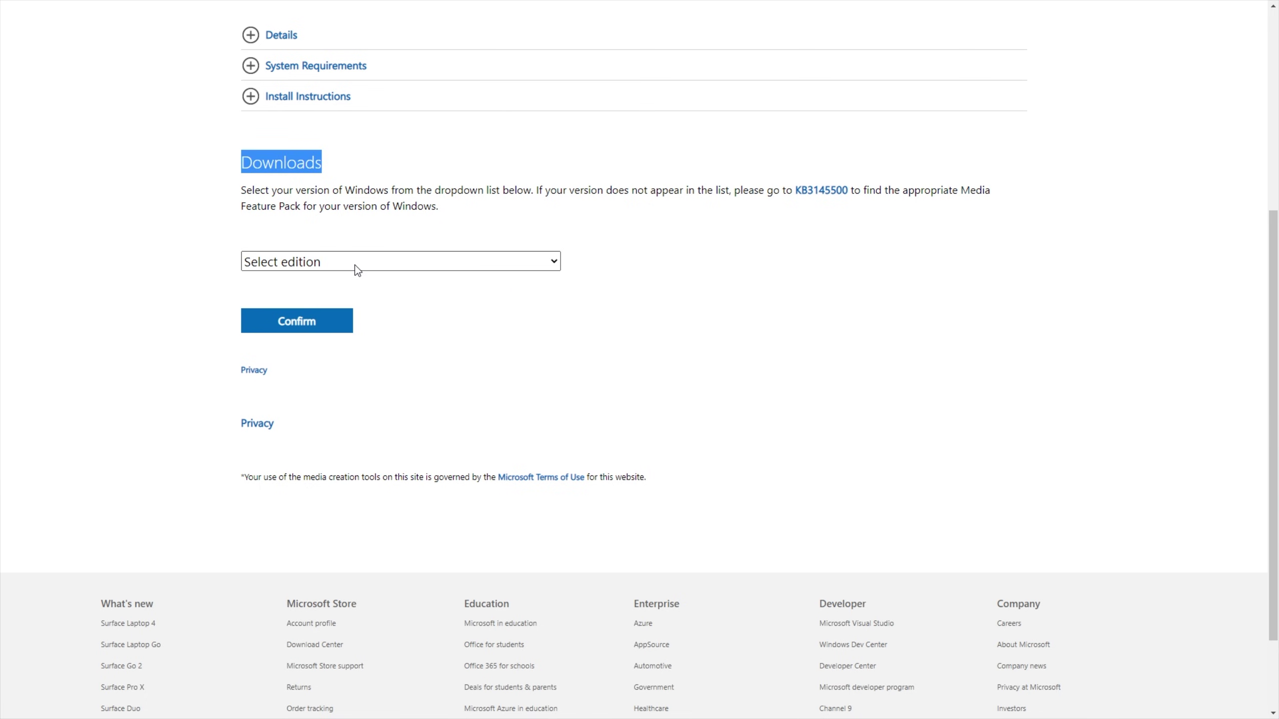
click(355, 264)
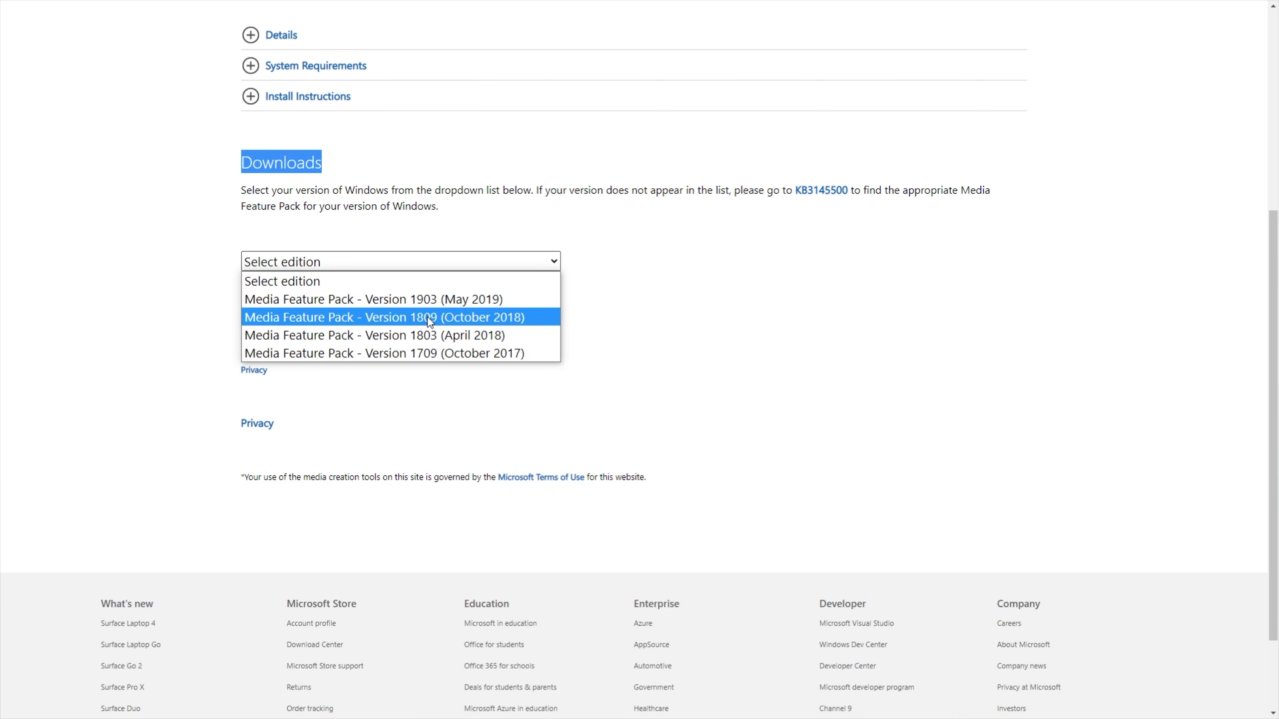
scroll(409, 298, up, 4)
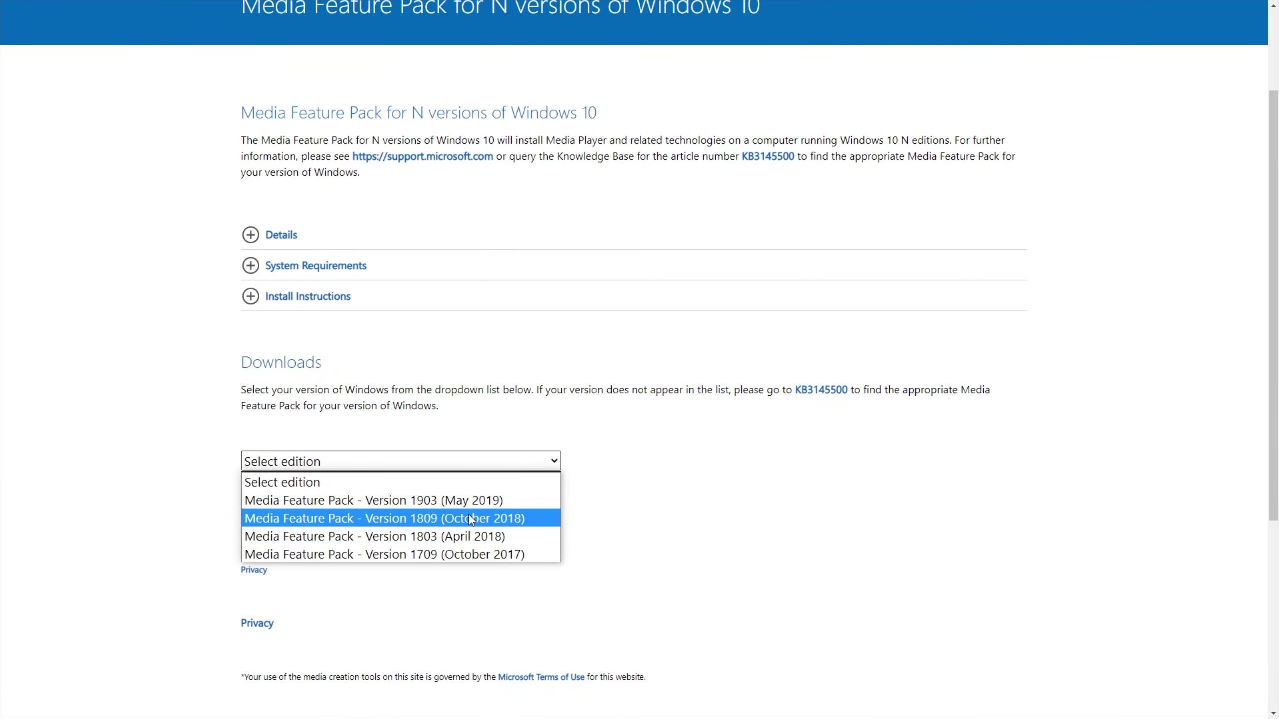
click(471, 464)
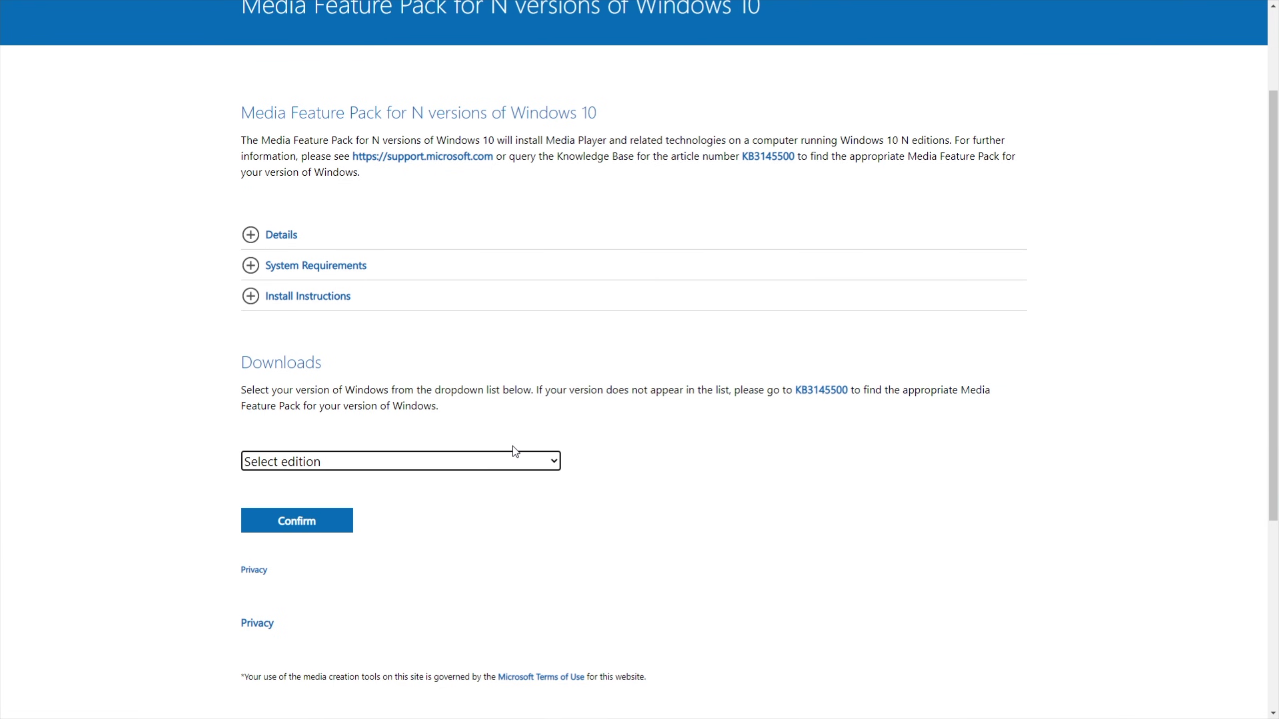
key(super)
Search 'view pc' to open the About page and select the Windows 10 Pro version 20H2
text(view pc)
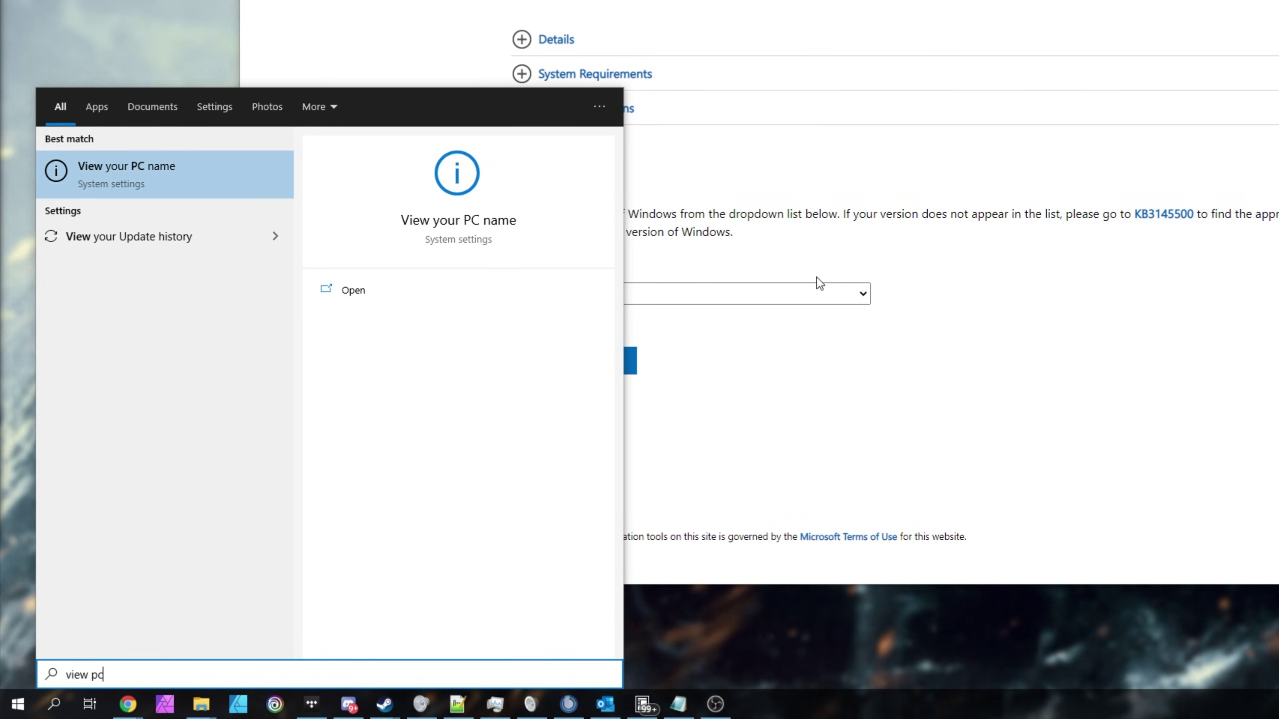
click(209, 167)
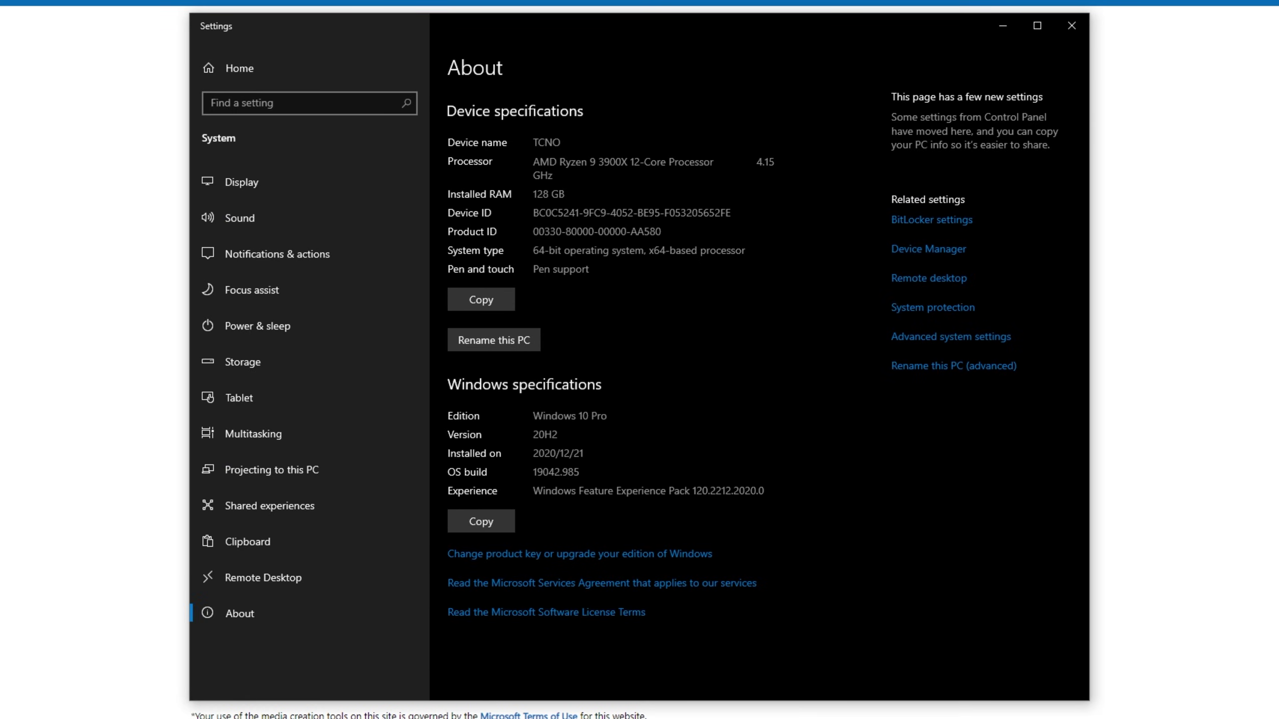
drag(559, 434, 497, 440)
Close Settings and follow the link to the KB3145500 support article
click(1069, 26)
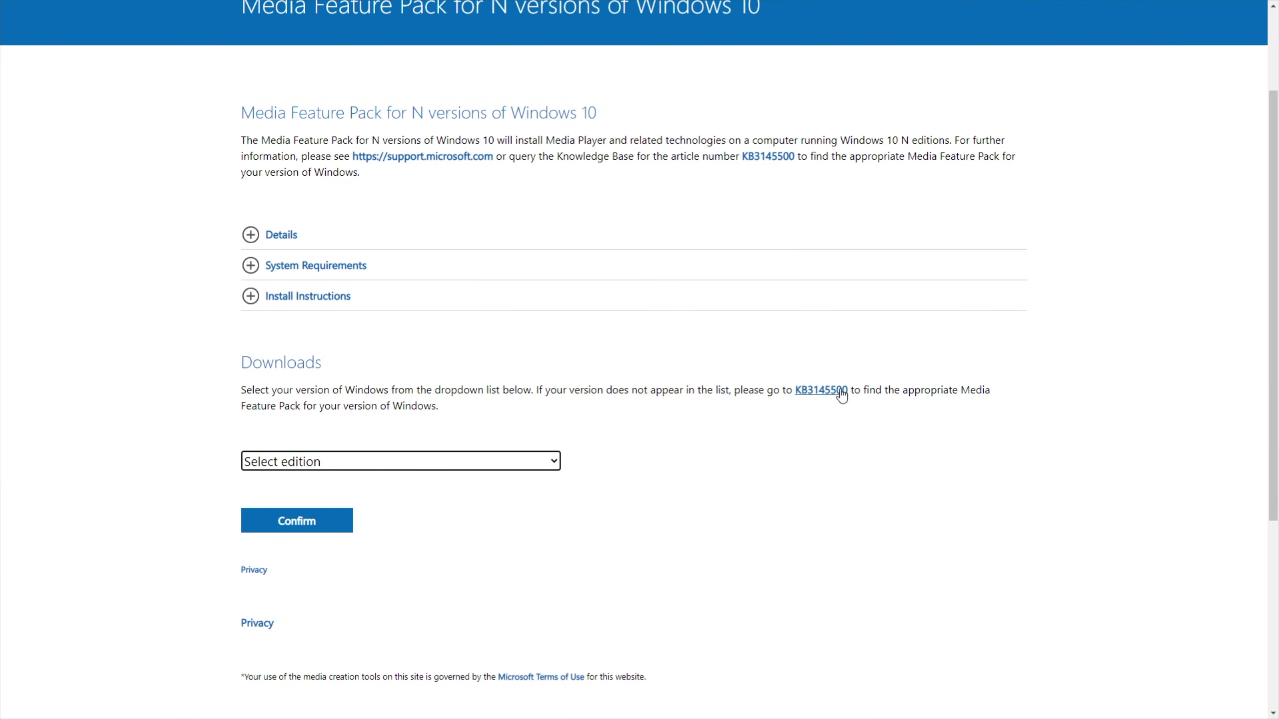
click(820, 391)
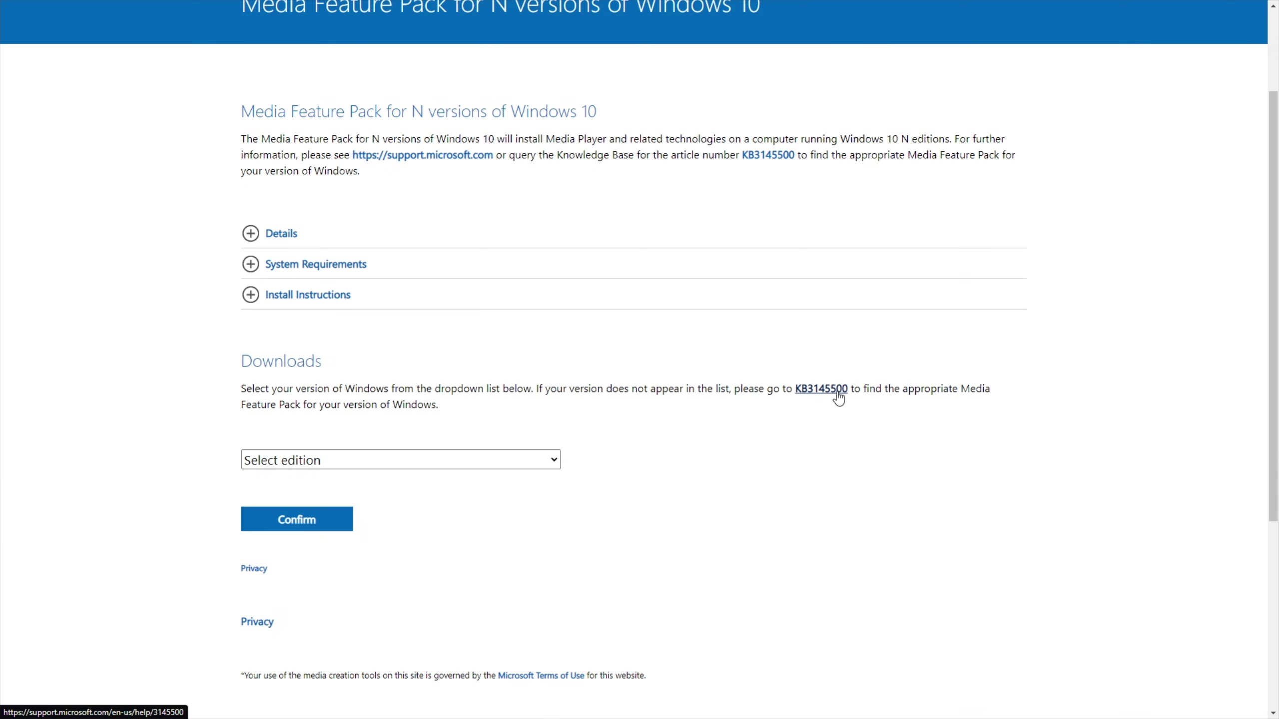
click(837, 393)
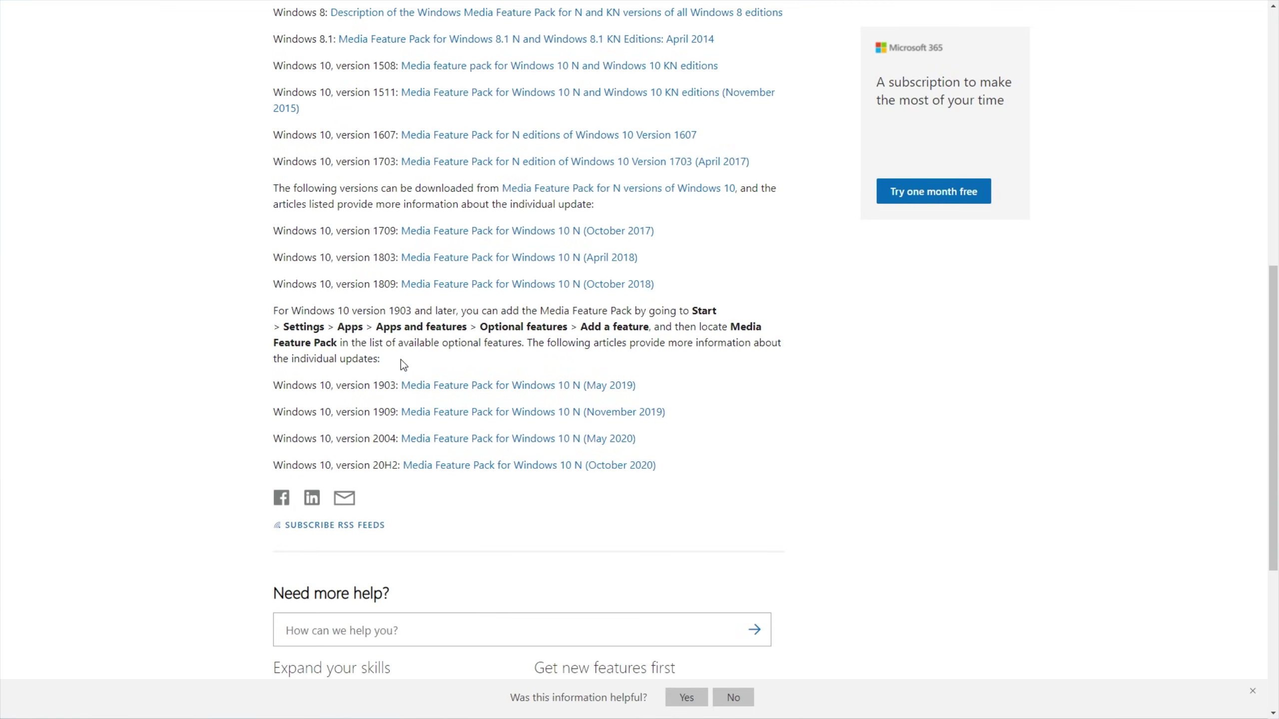
Highlight the Start > Settings > Apps > Optional features > Add a feature instructions for Media Feature Pack
double_click(704, 311)
double_click(282, 327)
double_click(351, 327)
double_click(409, 324)
double_click(544, 326)
double_click(632, 327)
mouse_move(742, 326)
mouse_down()
mouse_move(312, 343)
mouse_move(730, 327)
mouse_up()
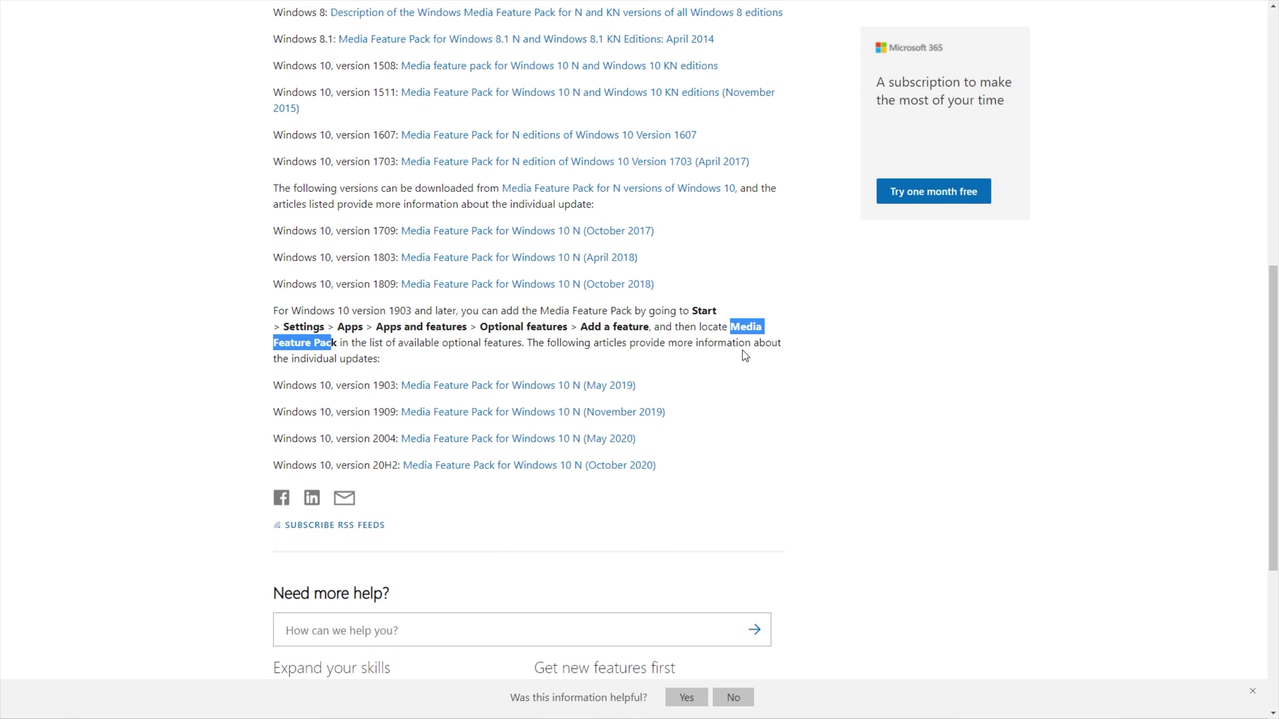
click(744, 352)
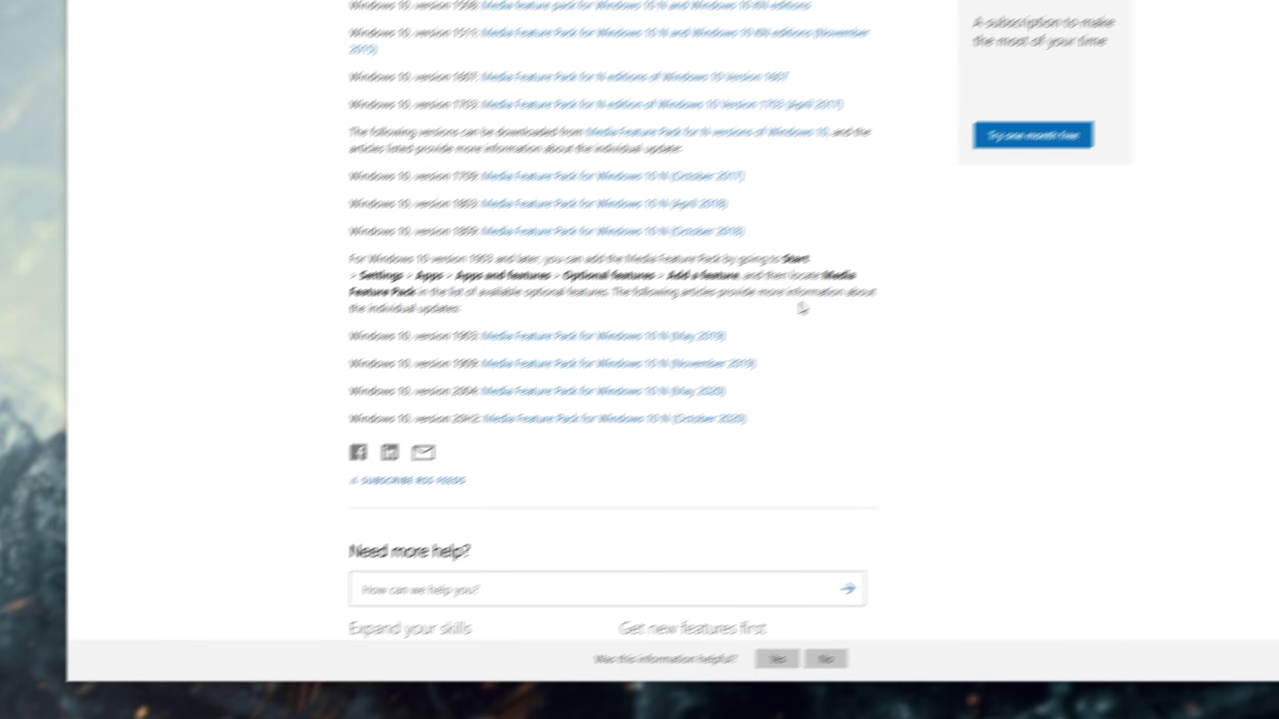
Search 'feat' in Windows and open the optional features settings
key(super)
text(feaut)
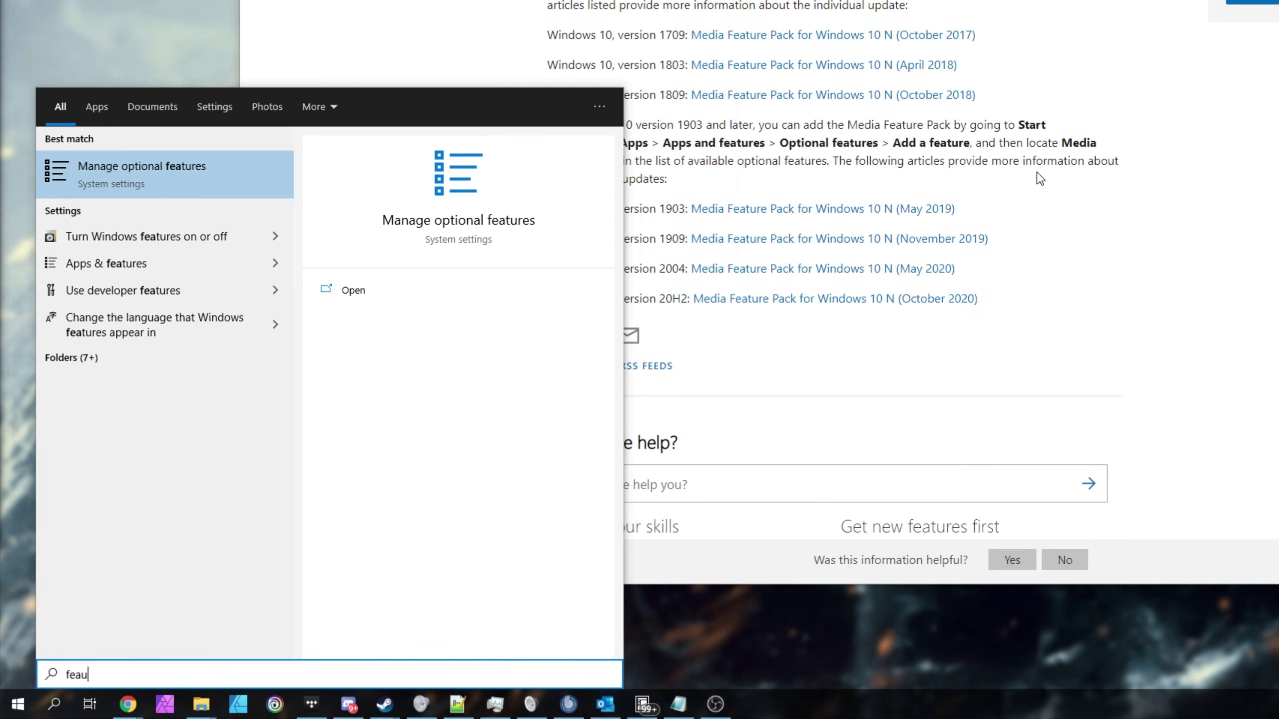
key(BackSpace)
key(BackSpace)
text(t)
key(Return)
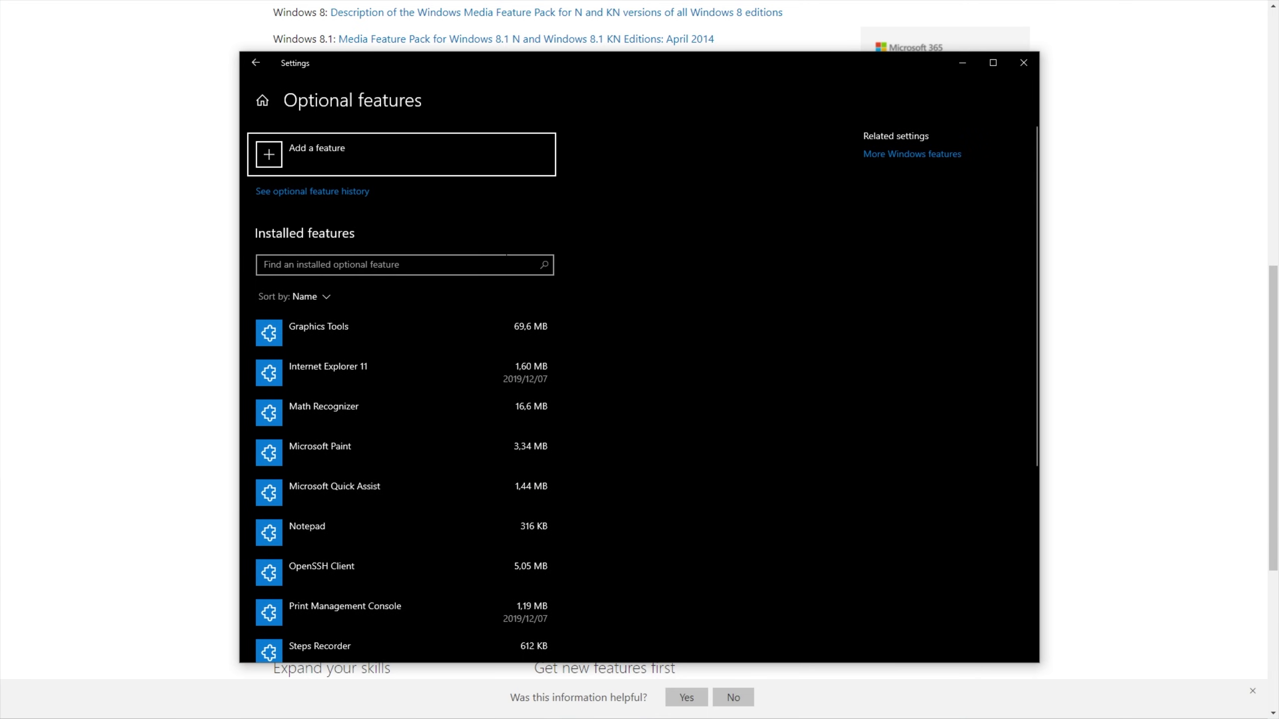
Confirm 'media feature pack' isn't offered under Add a feature, review installed features, and close Settings
click(408, 169)
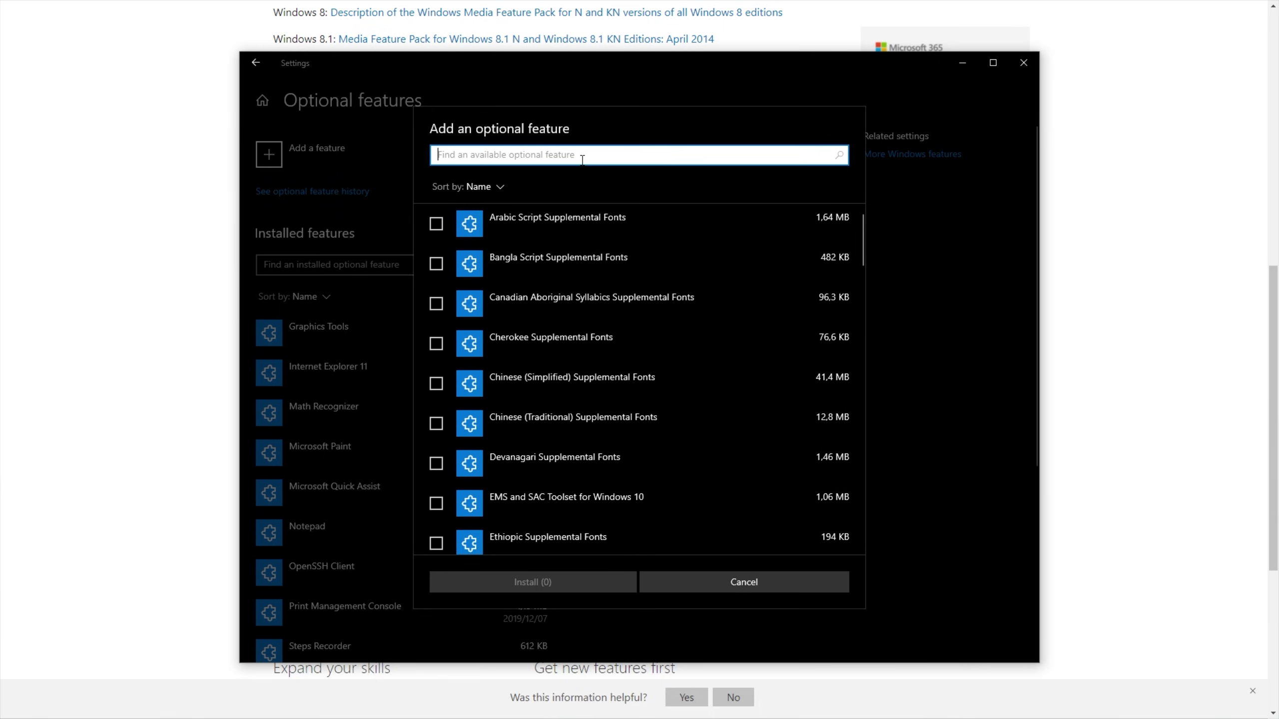
text(media feature pac)
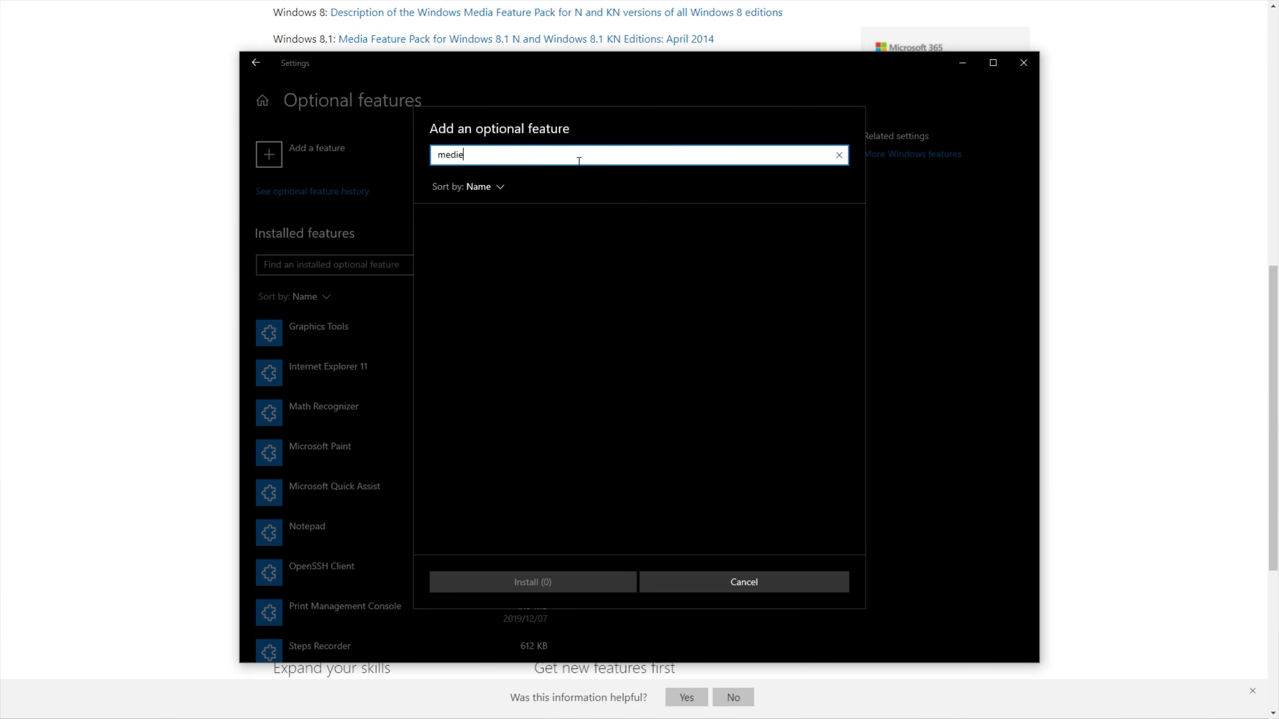
text(k)
click(803, 572)
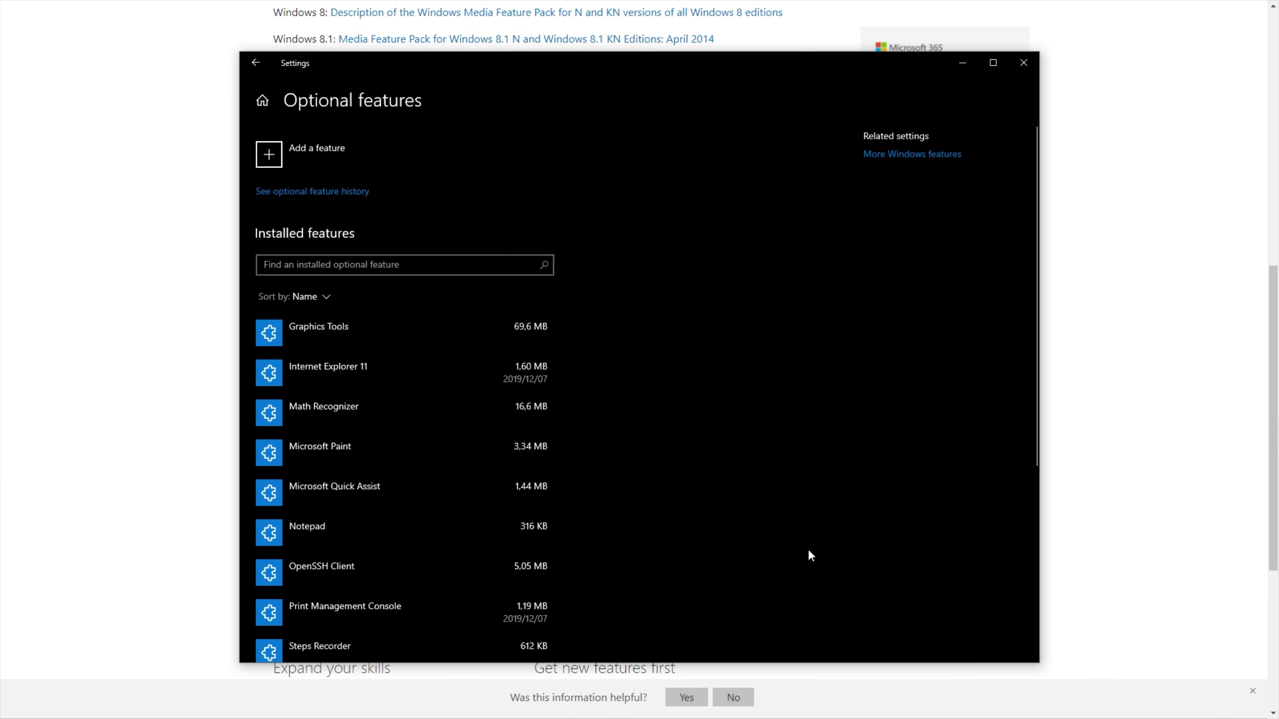
scroll(708, 496, down, 5)
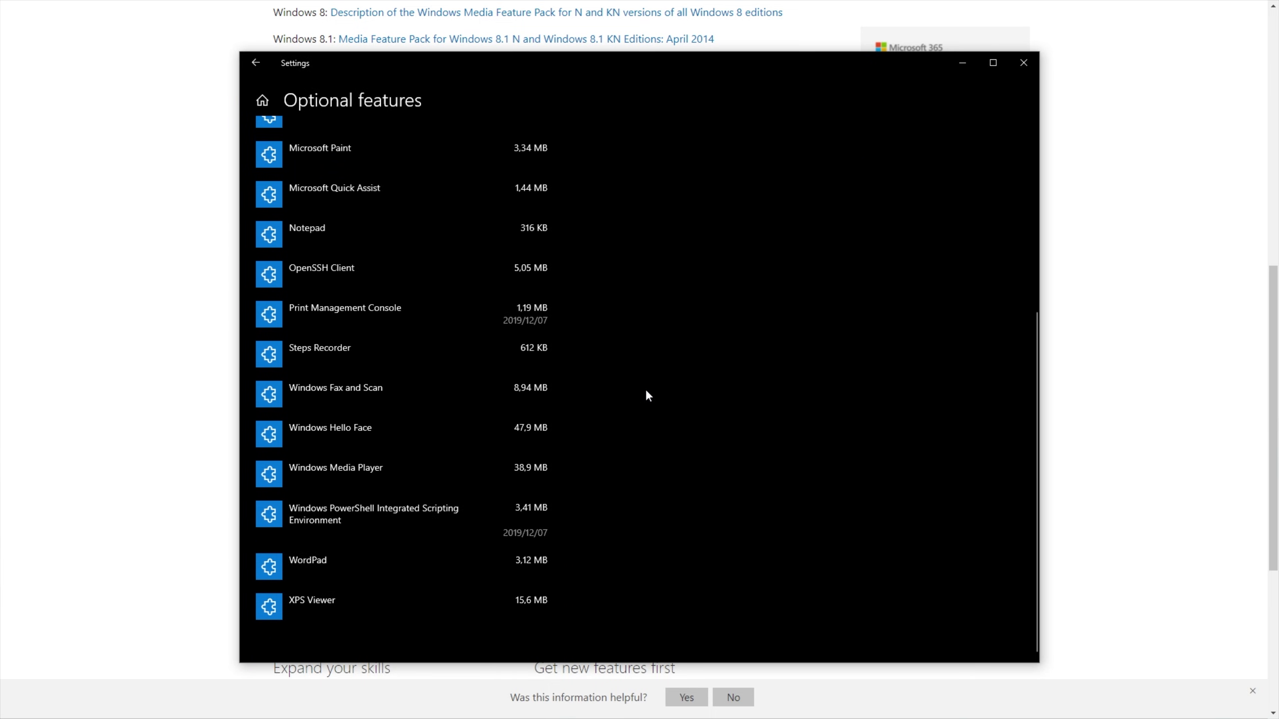
scroll(649, 393, up, 5)
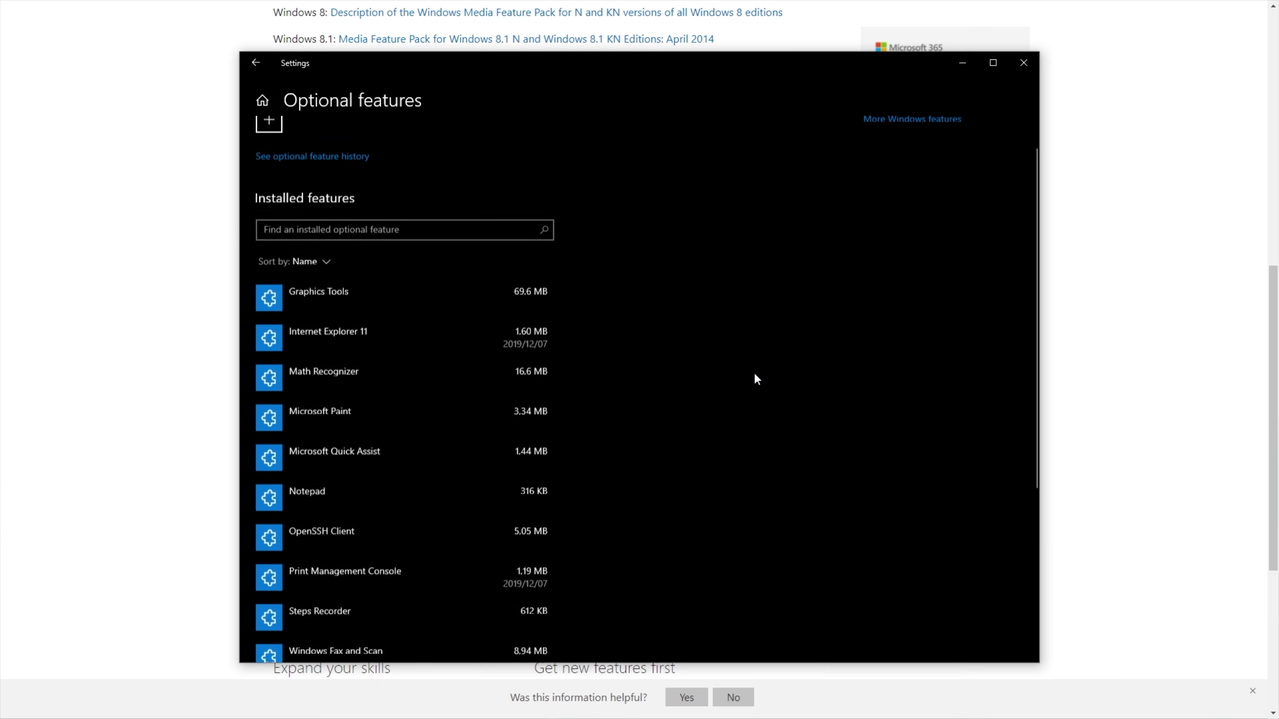
click(1025, 63)
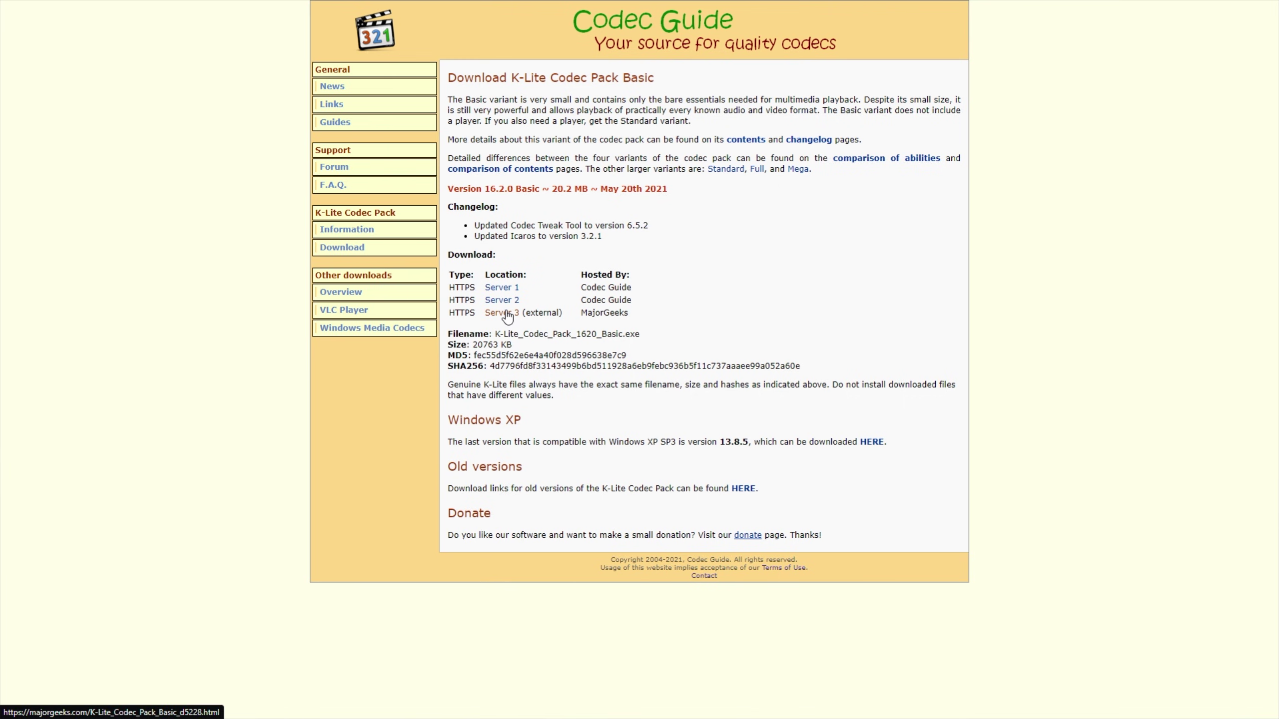
Download the K-Lite Codec Pack Basic installer from the Server 1 link
click(508, 286)
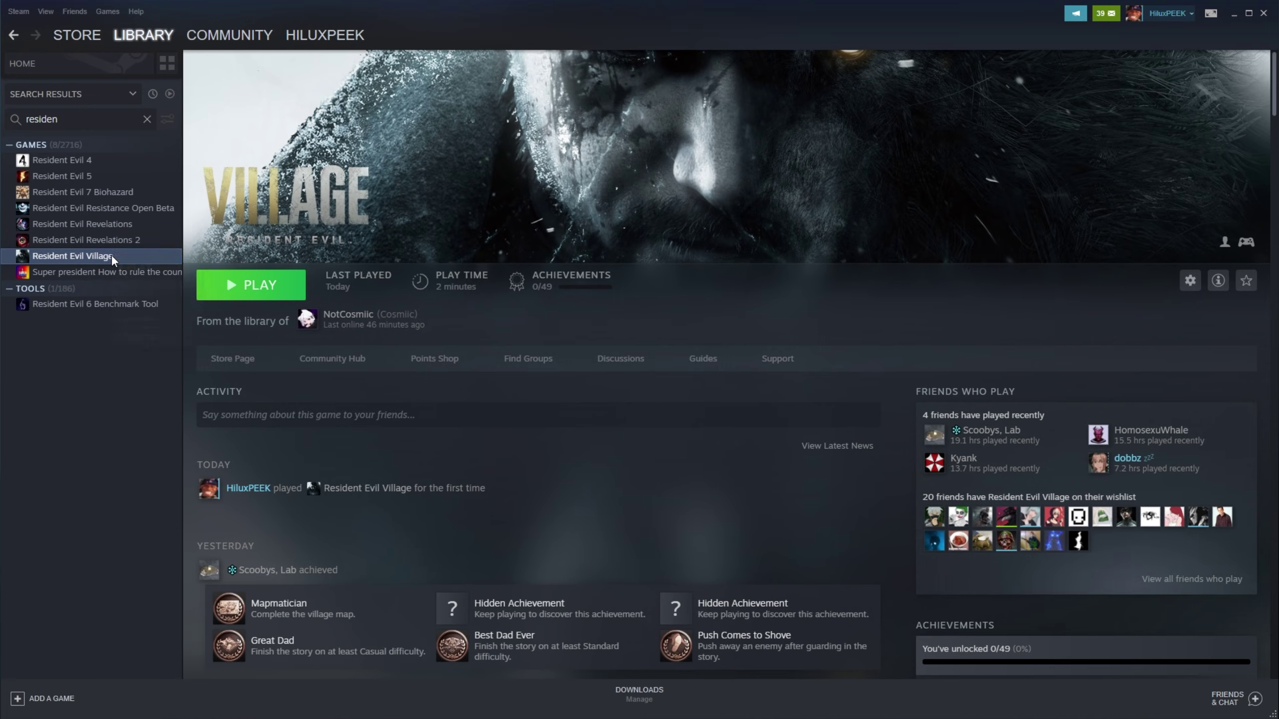
Inspect Resident Evil Village's LOCAL FILES properties in Steam, then minimize Steam
right_click(111, 256)
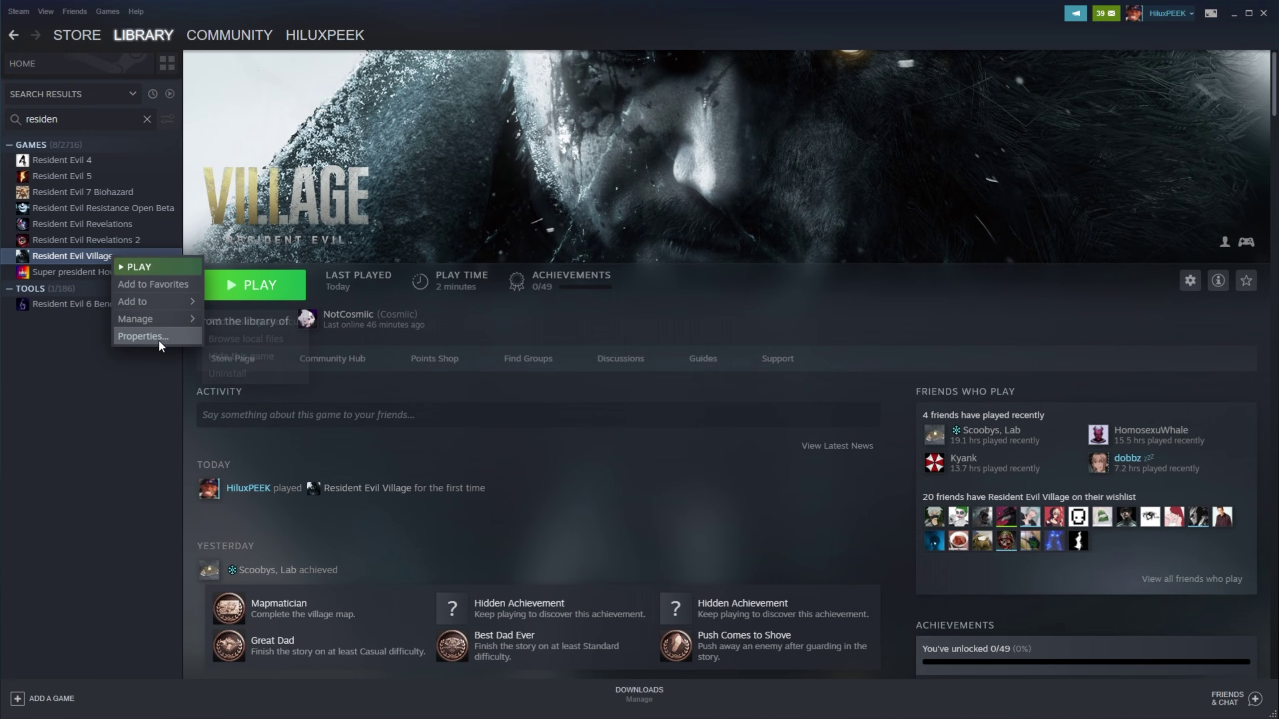
click(158, 340)
click(426, 244)
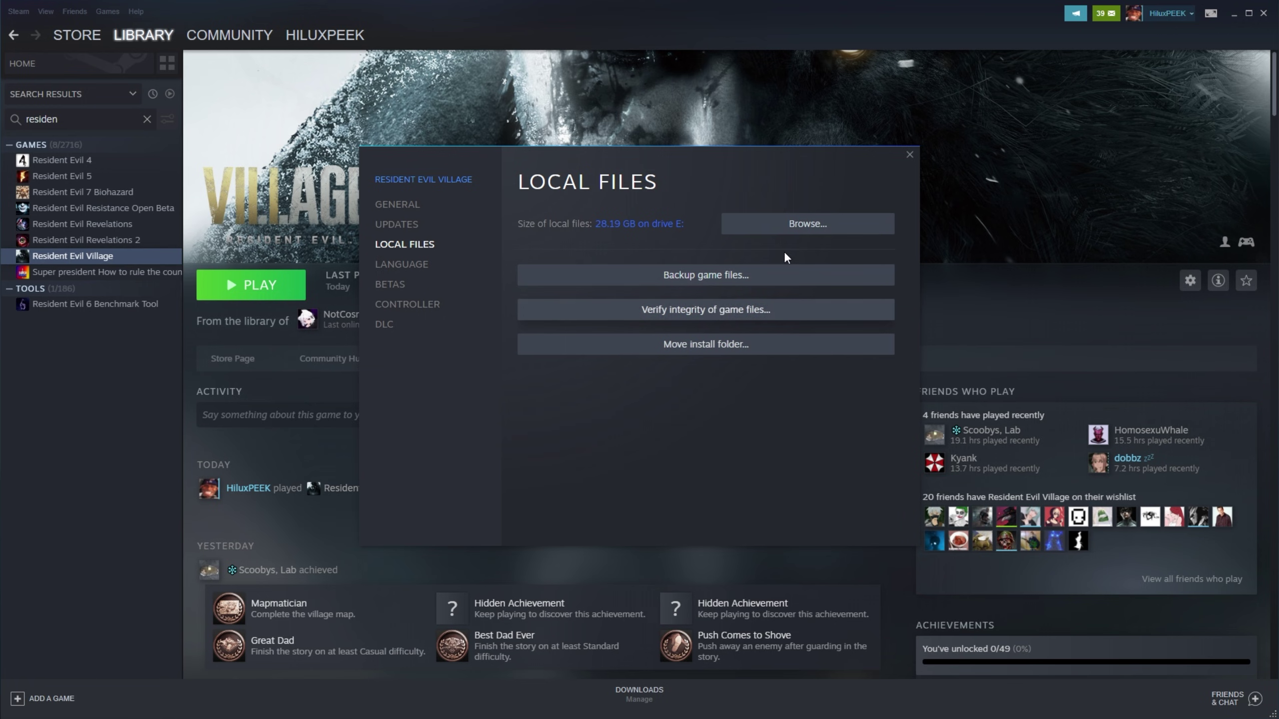
click(908, 156)
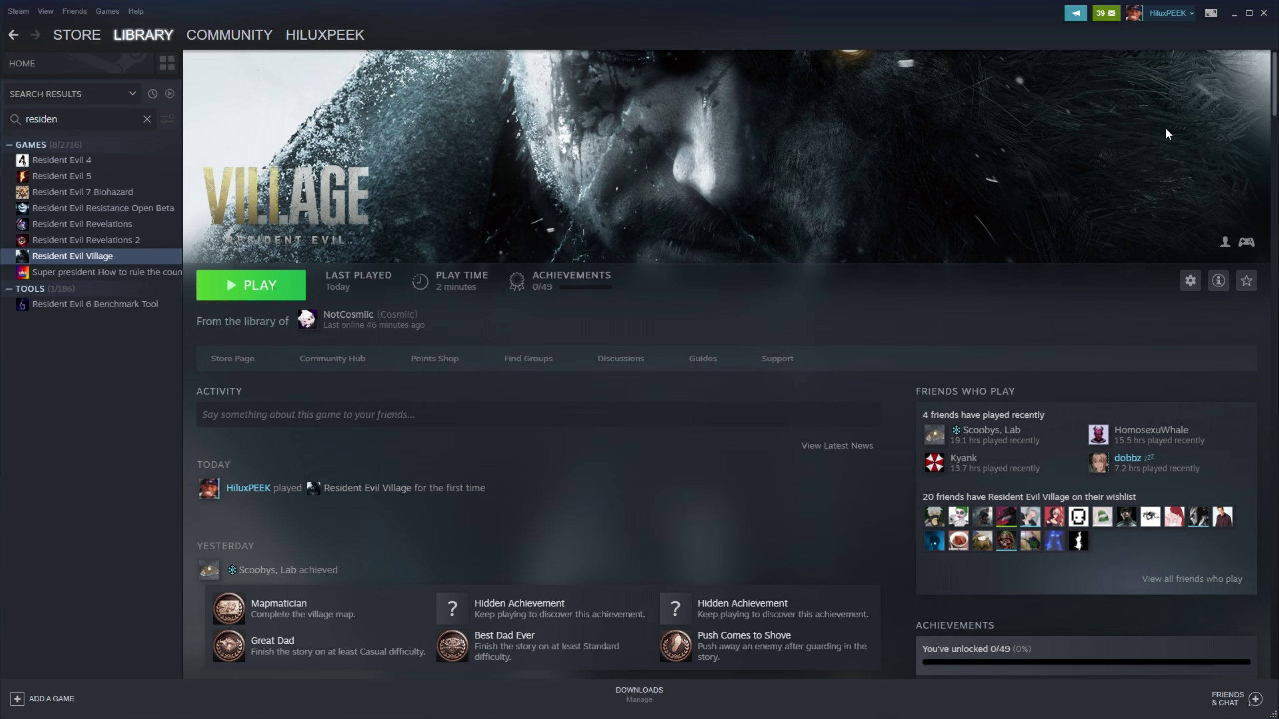
click(1234, 15)
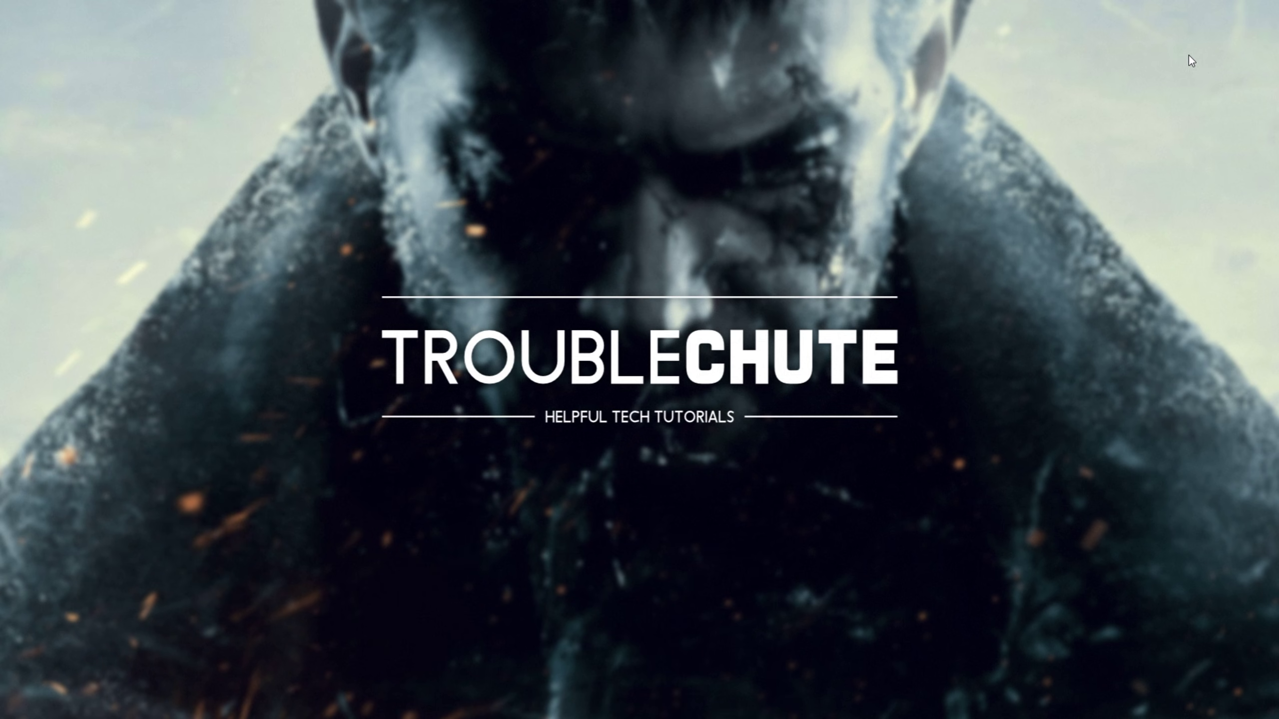